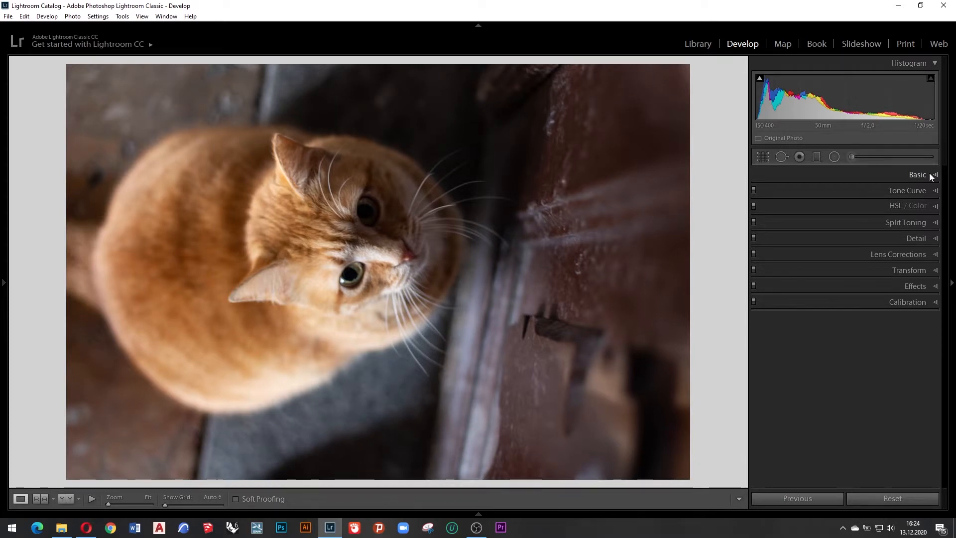
# View the original raw file IMG_99641.CR2 from its folder in PhotoScape X, close it, and return to Lightroom.
pyautogui.click(61, 528)
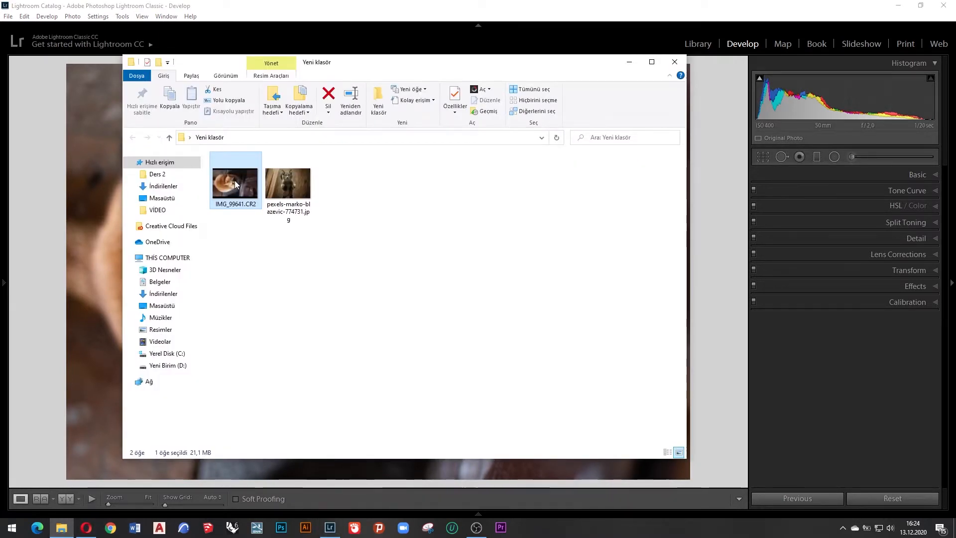
pyautogui.doubleClick(235, 180)
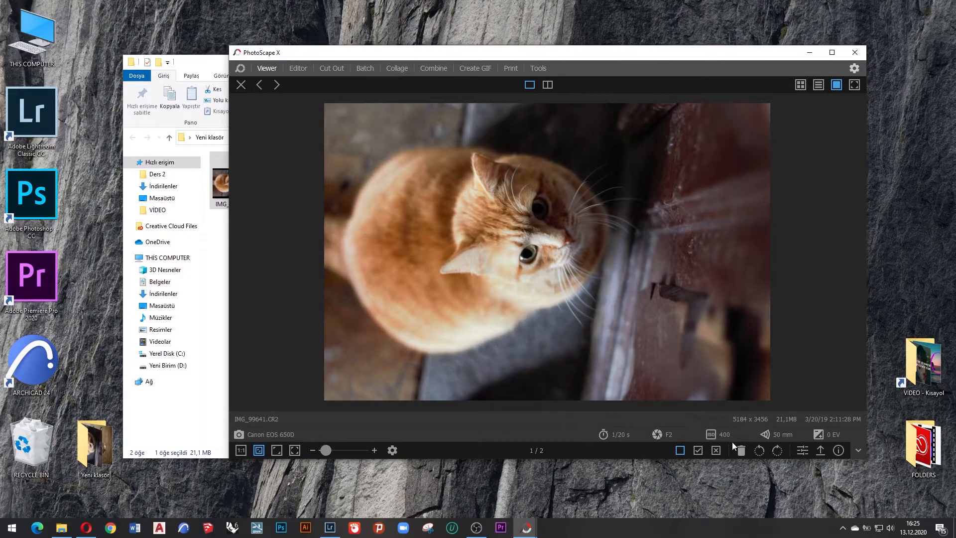
pyautogui.click(855, 52)
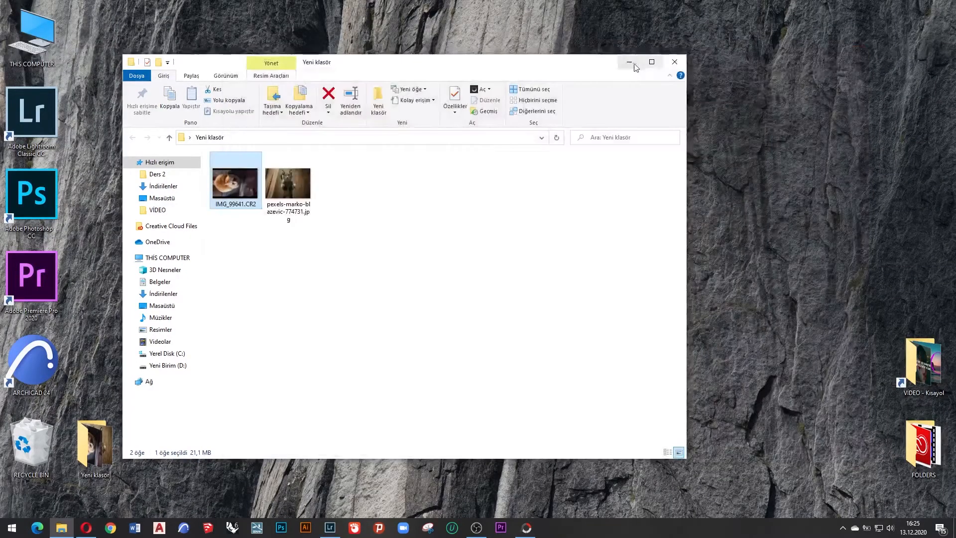
pyautogui.click(629, 61)
pyautogui.click(329, 527)
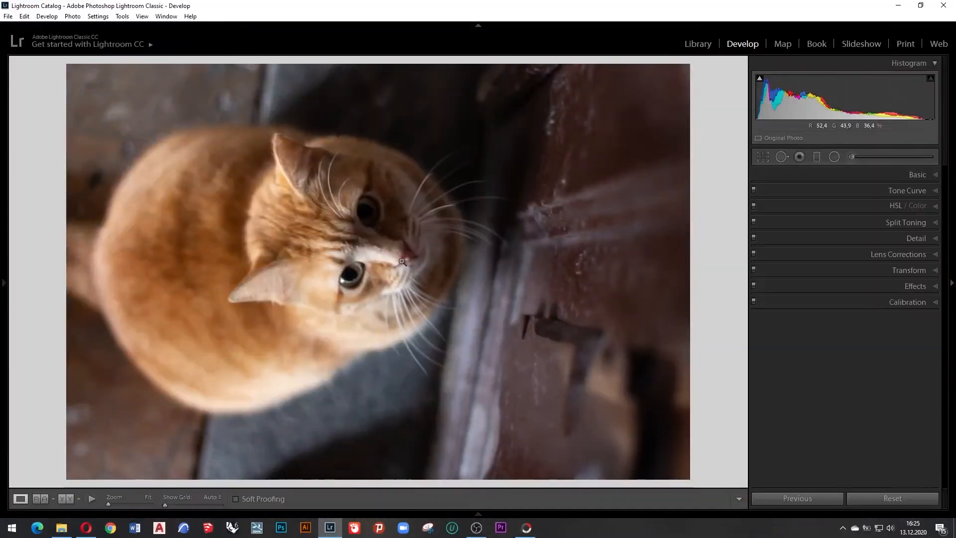
# Set the basic adjustments to Temp 5529, Exposure +0.34, Contrast +38 and Highlights -100.
pyautogui.click(934, 177)
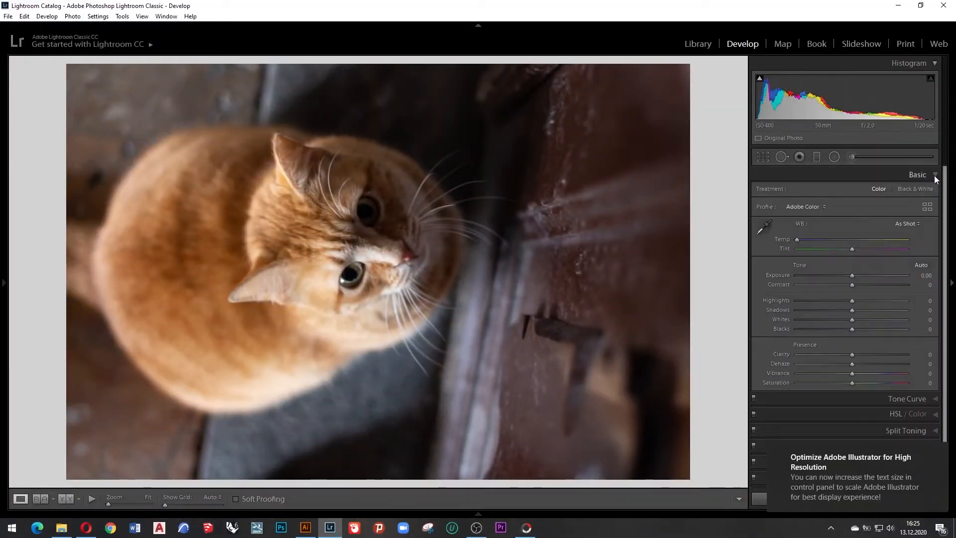
pyautogui.moveTo(796, 241); pyautogui.dragTo(836, 238)
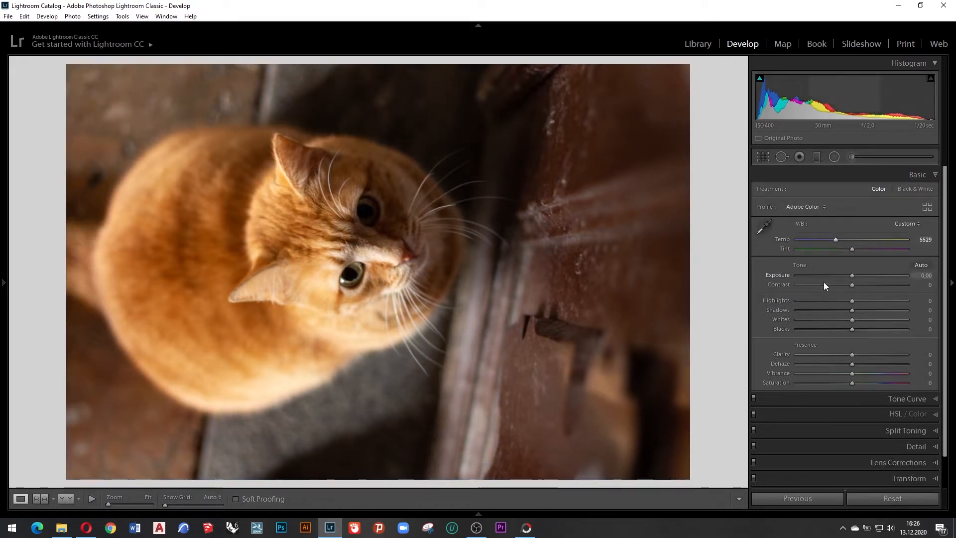
pyautogui.moveTo(852, 275); pyautogui.dragTo(789, 309)
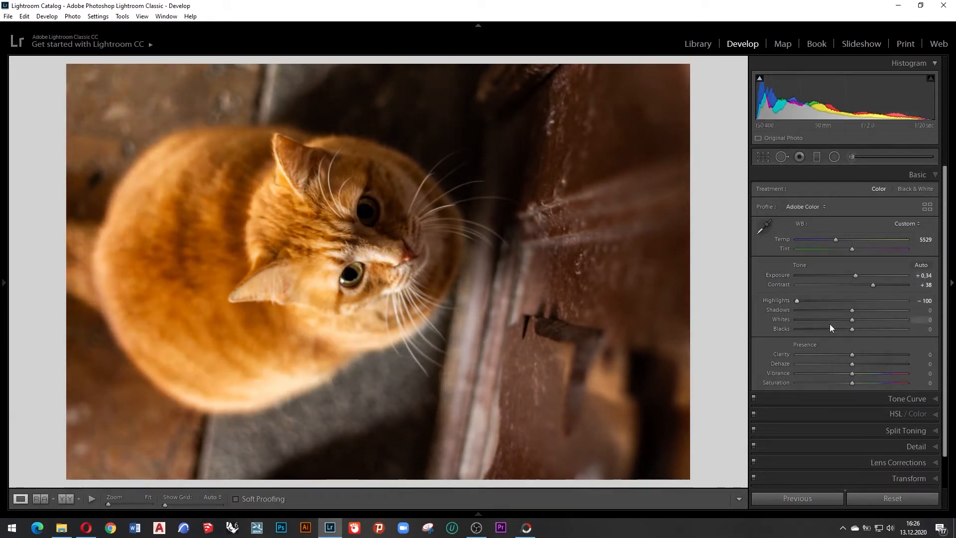
# Brighten the Shadows and fine-tune the remaining basic tone and presence settings of the cat photo.
pyautogui.moveTo(852, 309); pyautogui.dragTo(852, 375)
pyautogui.click(870, 310)
pyautogui.click(934, 174)
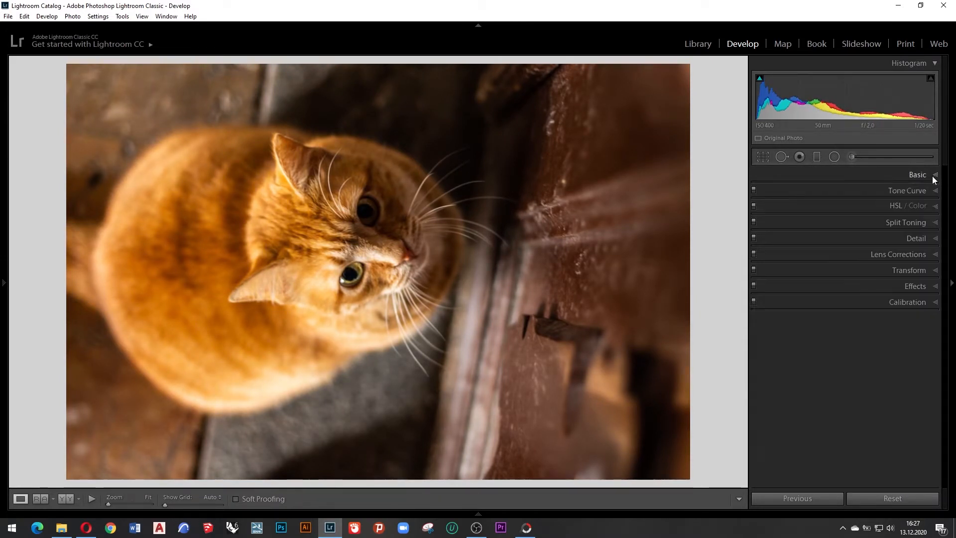
# Add three points to the RGB tone curve in the shadows and midtones, and lift the black point slightly.
pyautogui.click(935, 191)
pyautogui.click(805, 305)
pyautogui.click(841, 269)
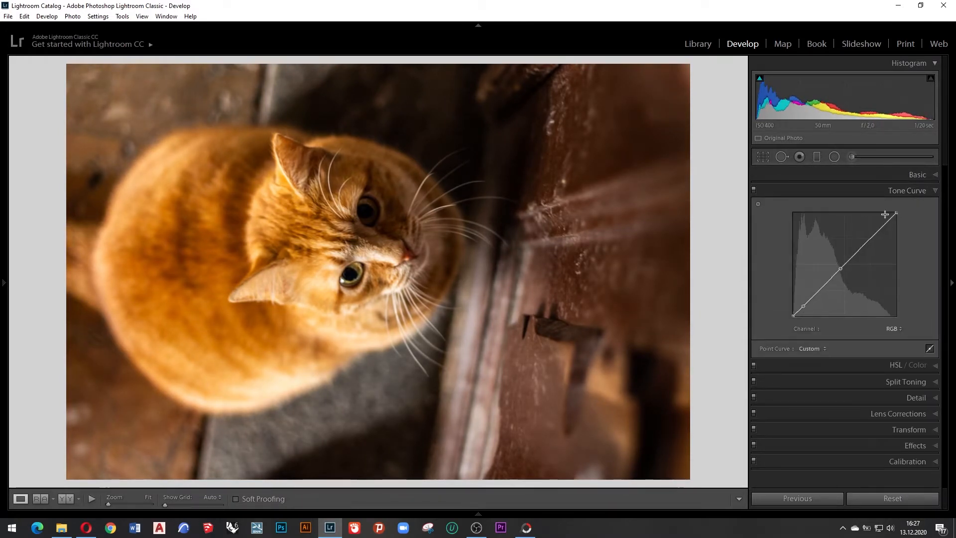
pyautogui.moveTo(792, 316); pyautogui.dragTo(787, 315)
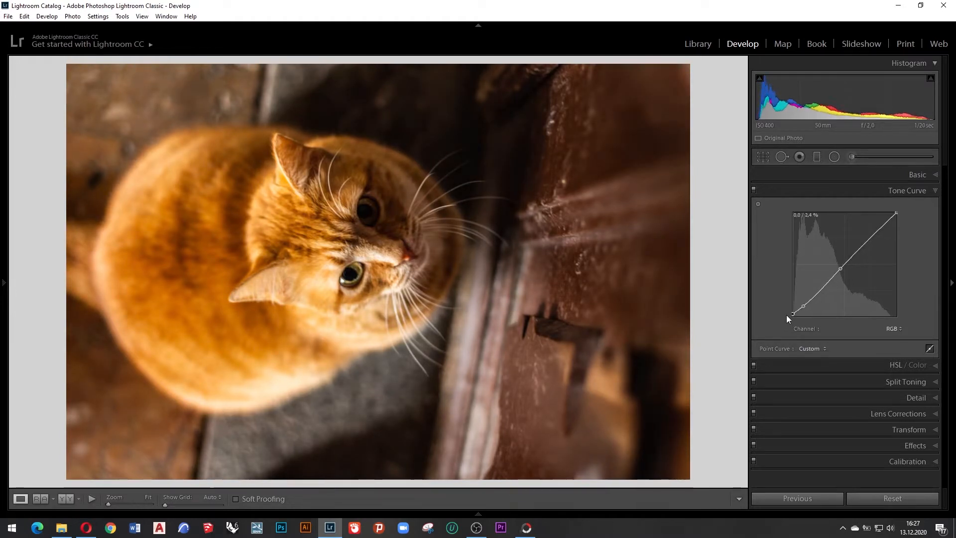
pyautogui.click(817, 294)
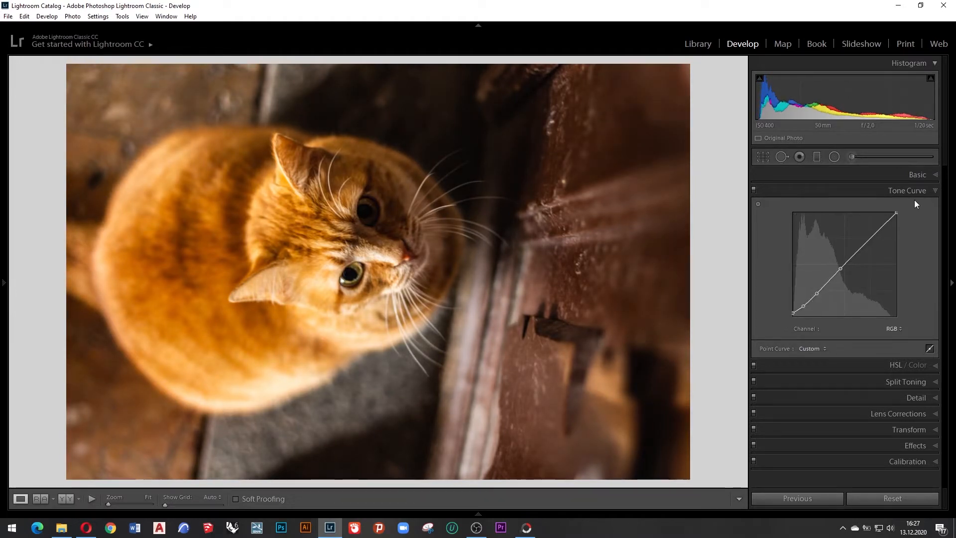
pyautogui.click(932, 192)
# Adjust the Yellow and Orange hues, set the Orange saturation to +10, and reset the Yellow saturation.
pyautogui.click(934, 207)
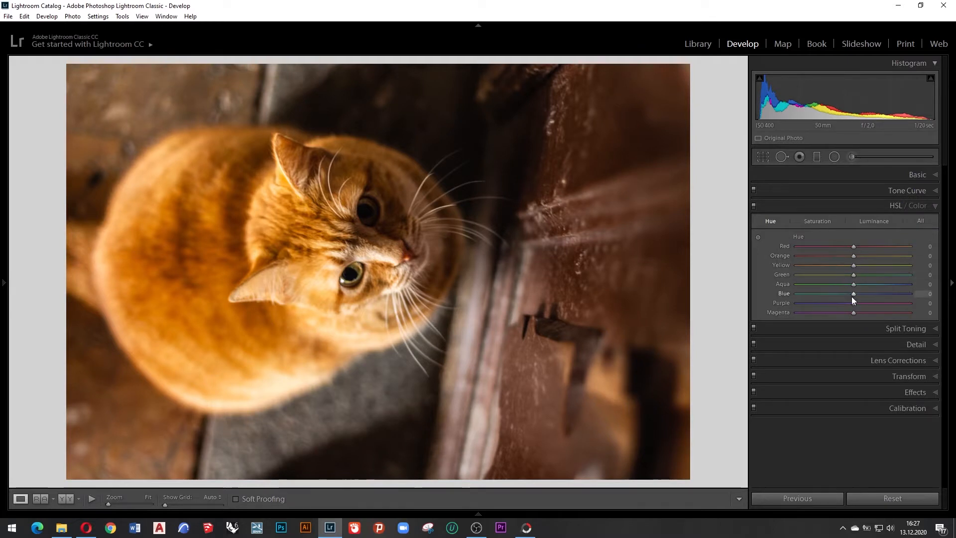
pyautogui.moveTo(852, 264)
pyautogui.mouseDown()
pyautogui.moveTo(830, 270)
pyautogui.moveTo(870, 257)
pyautogui.moveTo(854, 259)
pyautogui.moveTo(853, 275)
pyautogui.moveTo(833, 273)
pyautogui.moveTo(857, 256)
pyautogui.mouseUp()
pyautogui.click(817, 221)
pyautogui.doubleClick(784, 263)
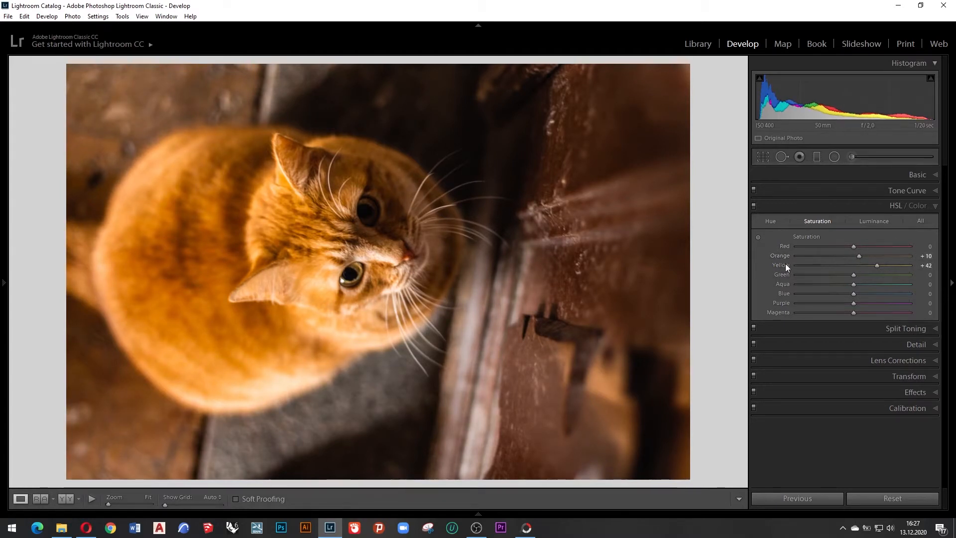
# Try a Yellow luminance of -61 in the HSL settings and reset it.
pyautogui.click(871, 222)
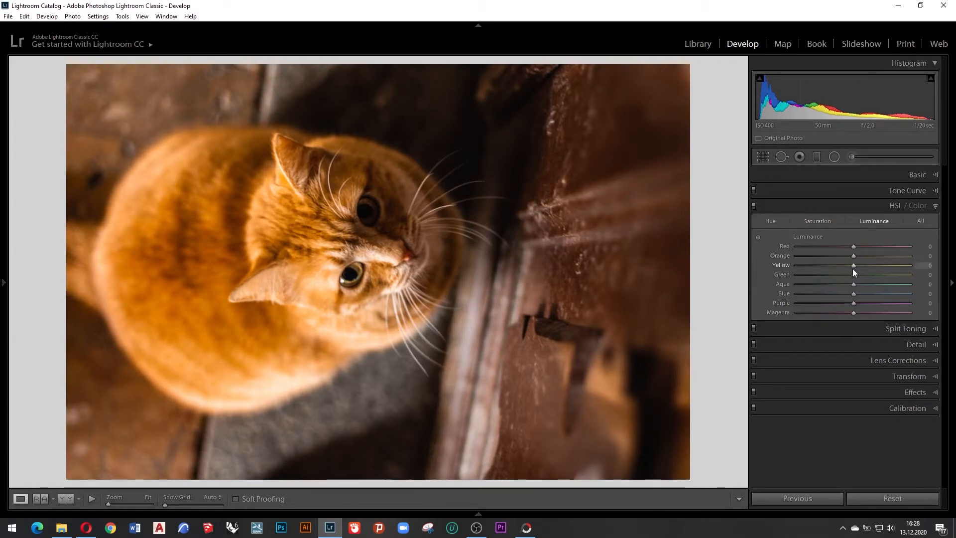
pyautogui.moveTo(846, 265); pyautogui.dragTo(818, 265)
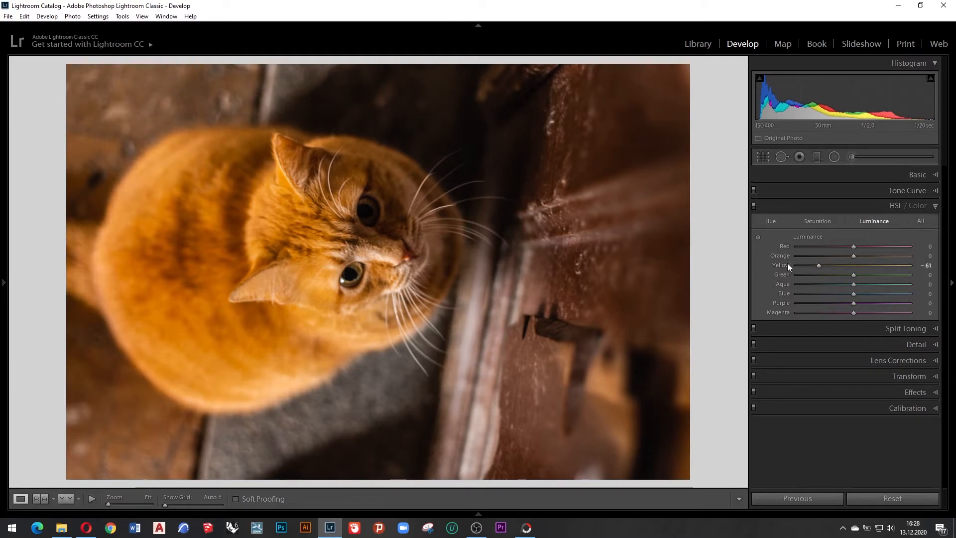
pyautogui.doubleClick(786, 264)
pyautogui.click(906, 206)
# Set the sharpening Amount to 62, with noise reduction at Luminance 29 and Contrast 11.
pyautogui.click(921, 239)
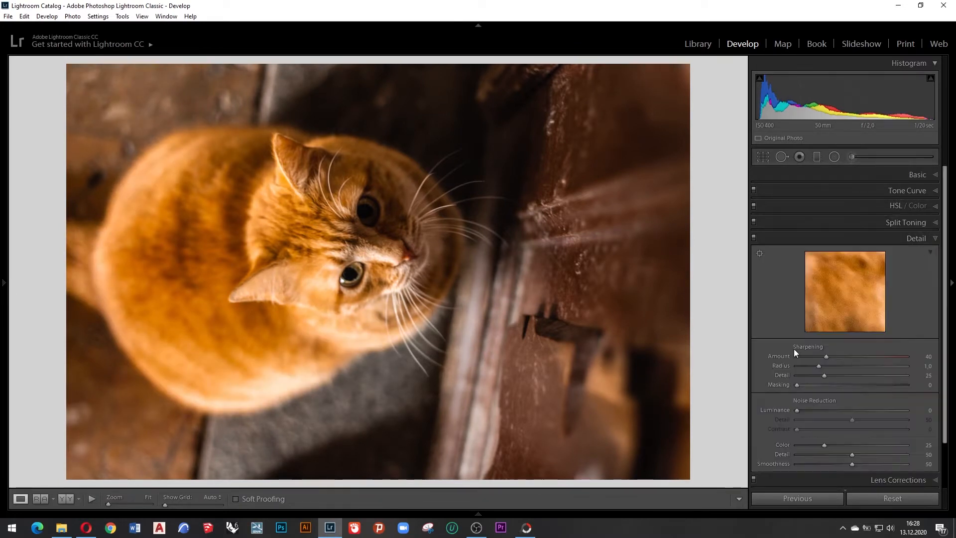
pyautogui.moveTo(846, 355); pyautogui.dragTo(841, 354)
pyautogui.moveTo(815, 410); pyautogui.dragTo(808, 429)
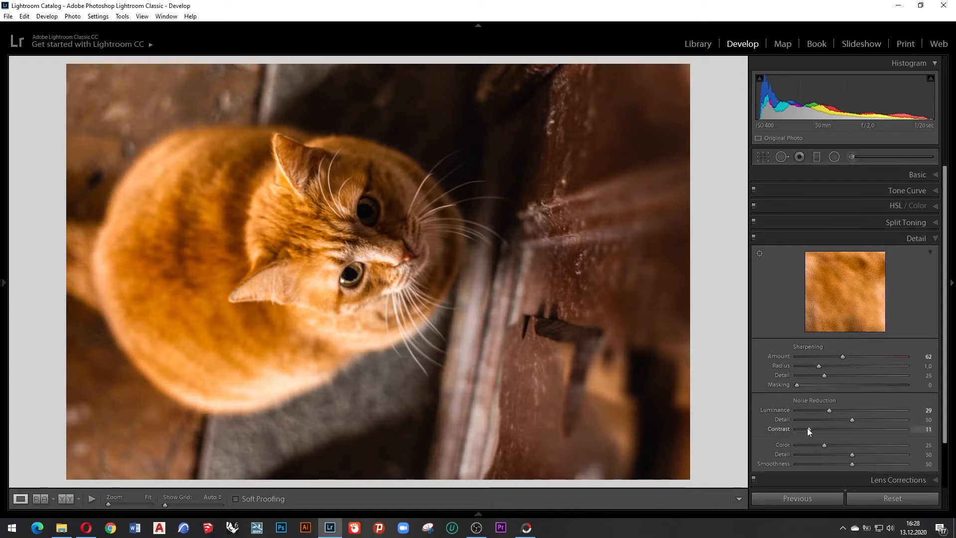
pyautogui.click(875, 385)
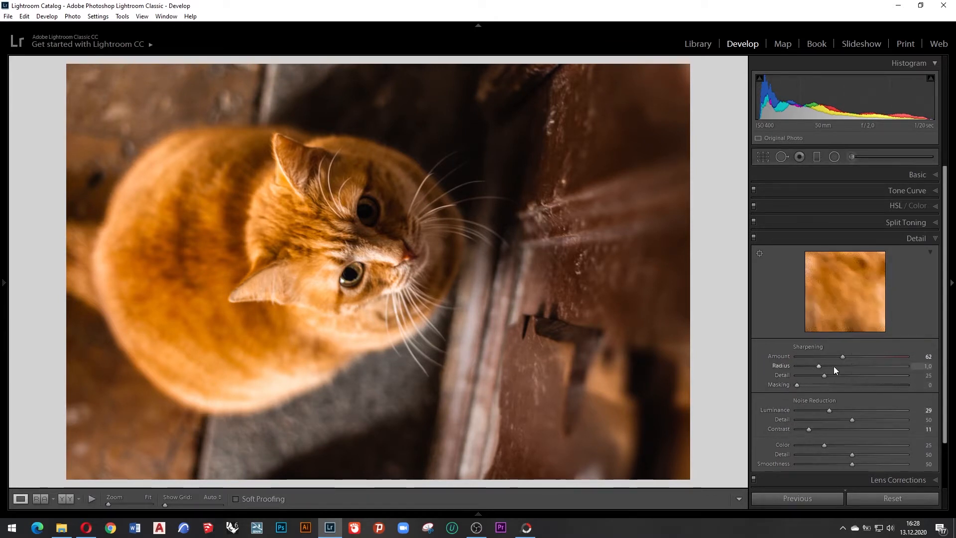
pyautogui.click(918, 239)
# Enable the lens profile corrections for the photo.
pyautogui.click(926, 254)
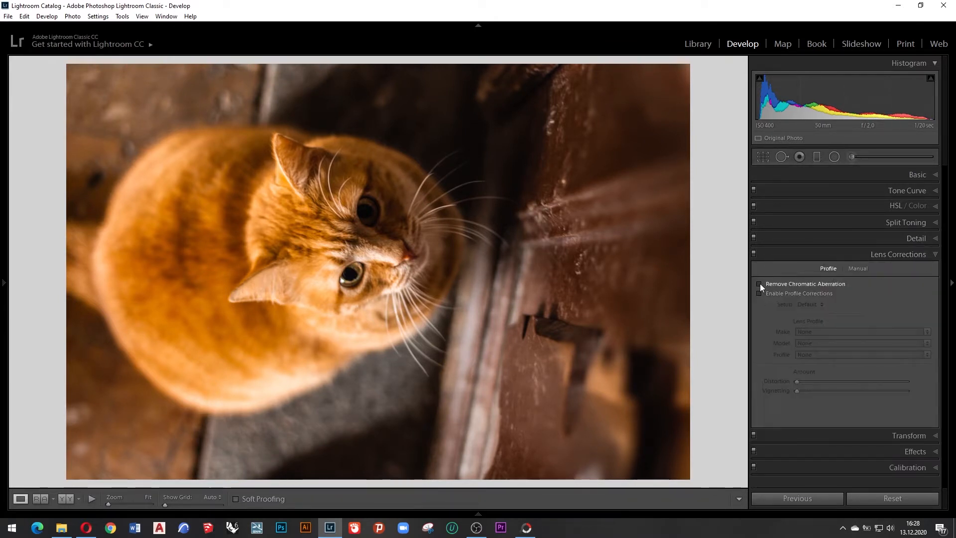
pyautogui.click(758, 293)
pyautogui.click(931, 253)
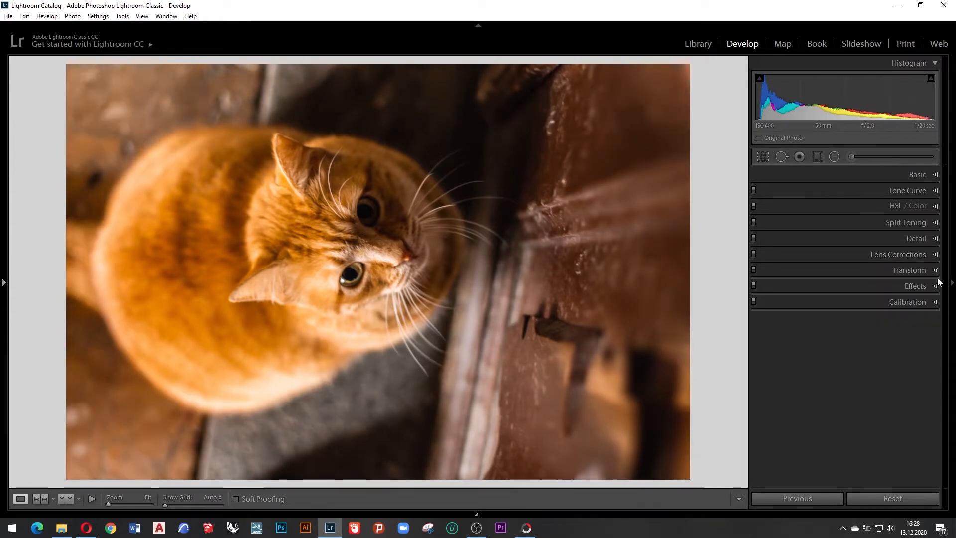
# Add a post-crop vignette with Amount -17 and Midpoint 48, and add grain with an Amount of 12.
pyautogui.click(933, 287)
pyautogui.moveTo(852, 322)
pyautogui.mouseDown()
pyautogui.moveTo(864, 323)
pyautogui.moveTo(842, 322)
pyautogui.moveTo(849, 330)
pyautogui.mouseUp()
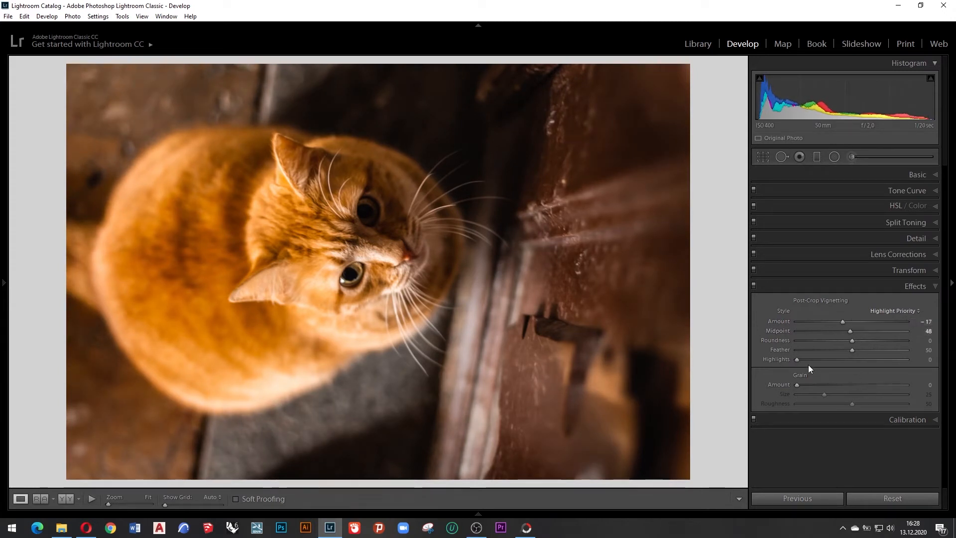
pyautogui.moveTo(797, 385)
pyautogui.mouseDown()
pyautogui.moveTo(837, 382)
pyautogui.moveTo(805, 383)
pyautogui.mouseUp()
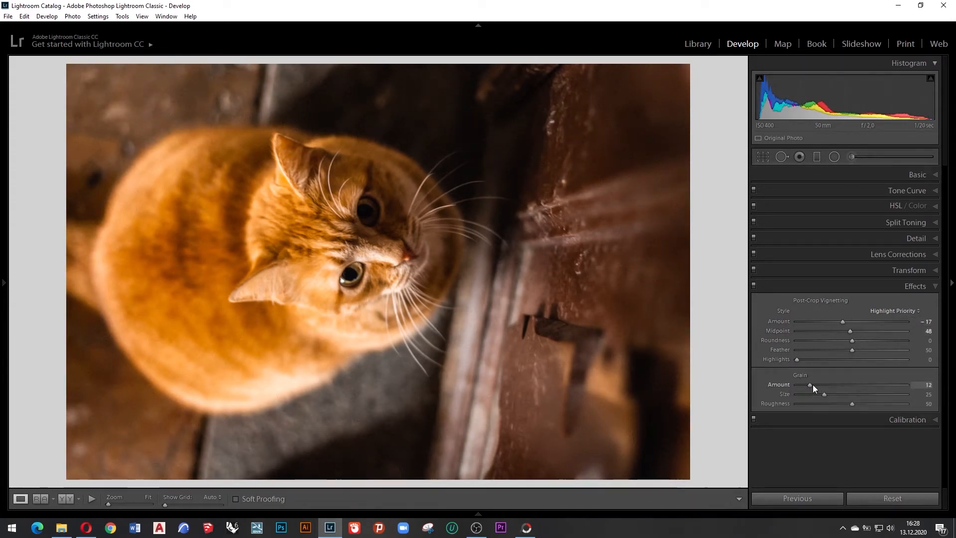
pyautogui.click(934, 288)
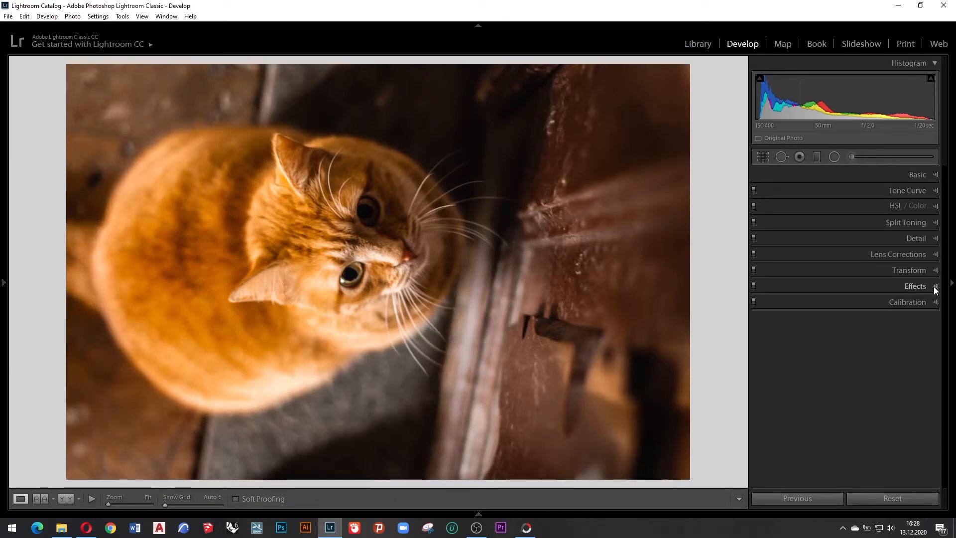
# Draw a radial filter over the cat's upper eye, then narrow, tilt and position the ellipse around it.
pyautogui.click(834, 157)
pyautogui.moveTo(365, 196); pyautogui.dragTo(416, 234)
pyautogui.moveTo(419, 193); pyautogui.dragTo(429, 232)
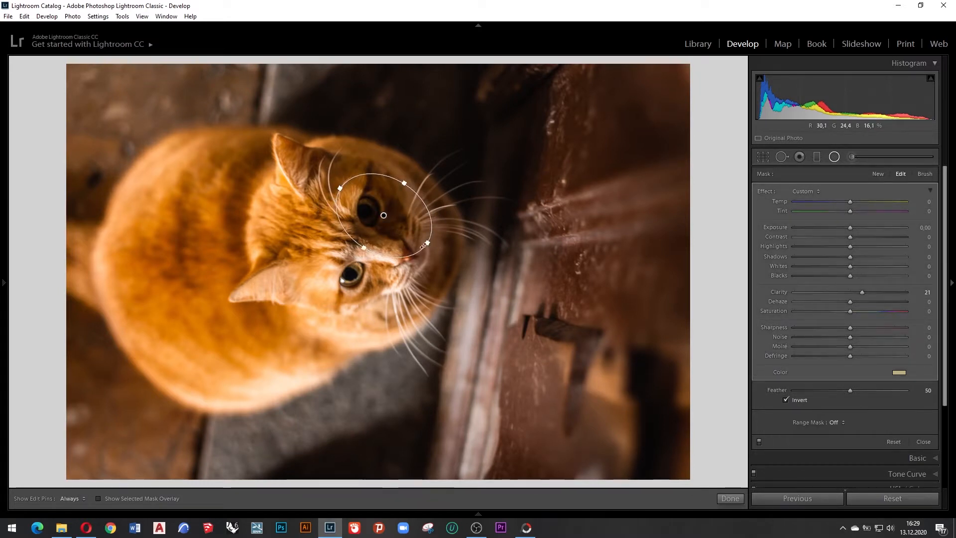
pyautogui.moveTo(364, 248); pyautogui.dragTo(371, 237)
pyautogui.moveTo(382, 218); pyautogui.dragTo(382, 209)
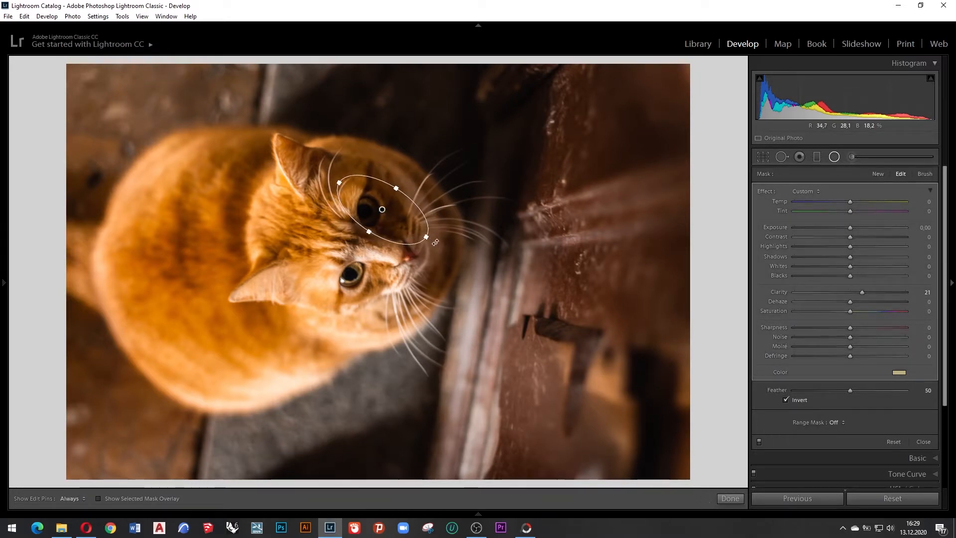
# Reset the eye filter's Clarity, remove its color tint, and raise its Shadows to 86.
pyautogui.doubleClick(781, 292)
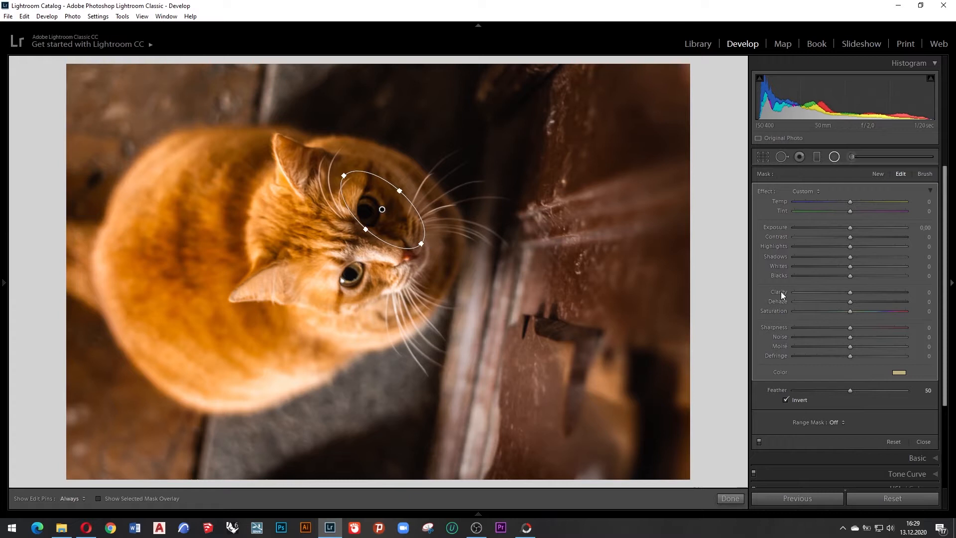
pyautogui.click(898, 372)
pyautogui.click(869, 357)
pyautogui.moveTo(850, 257); pyautogui.dragTo(862, 258)
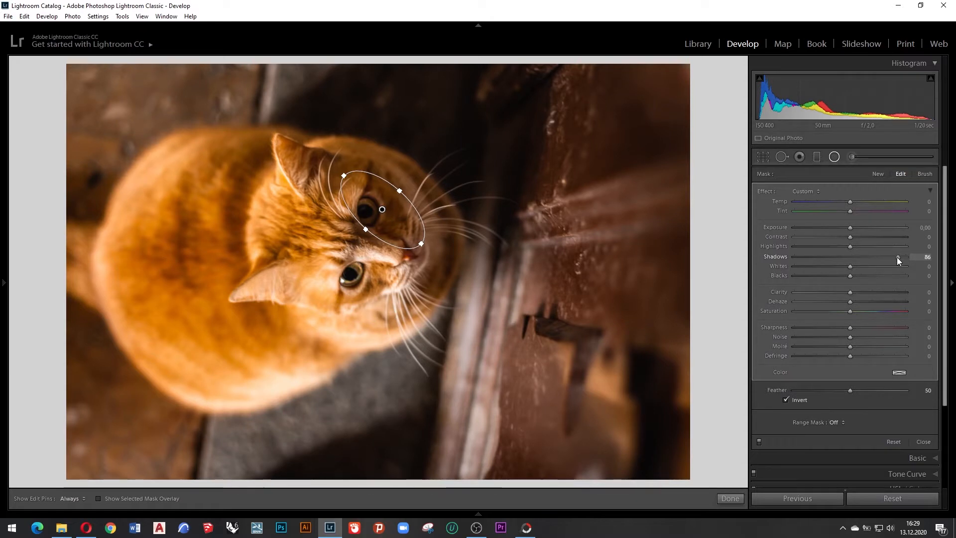
pyautogui.click(833, 158)
# Draw a second radial filter around the cat's face and set its Contrast to 20.
pyautogui.click(833, 157)
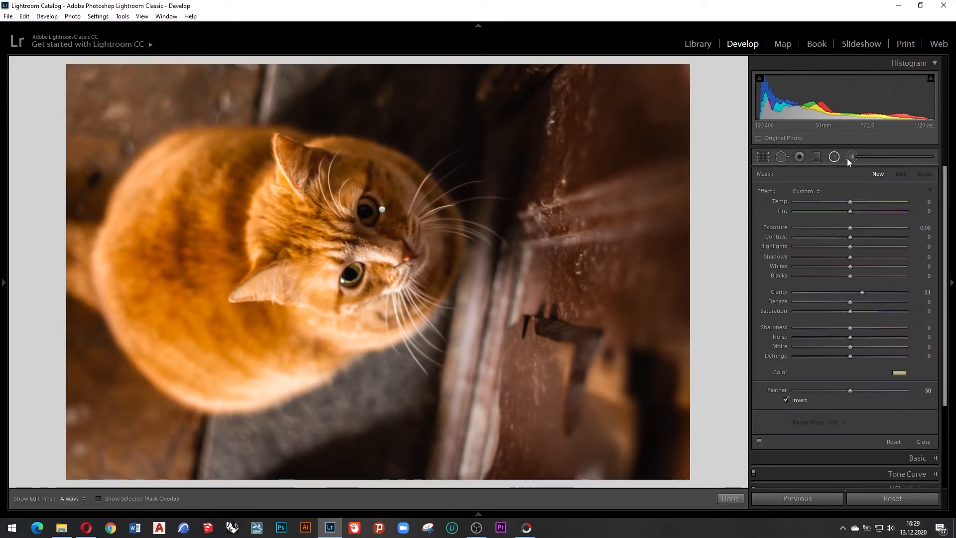
pyautogui.moveTo(341, 232)
pyautogui.mouseDown()
pyautogui.moveTo(453, 322)
pyautogui.moveTo(332, 238)
pyautogui.mouseUp()
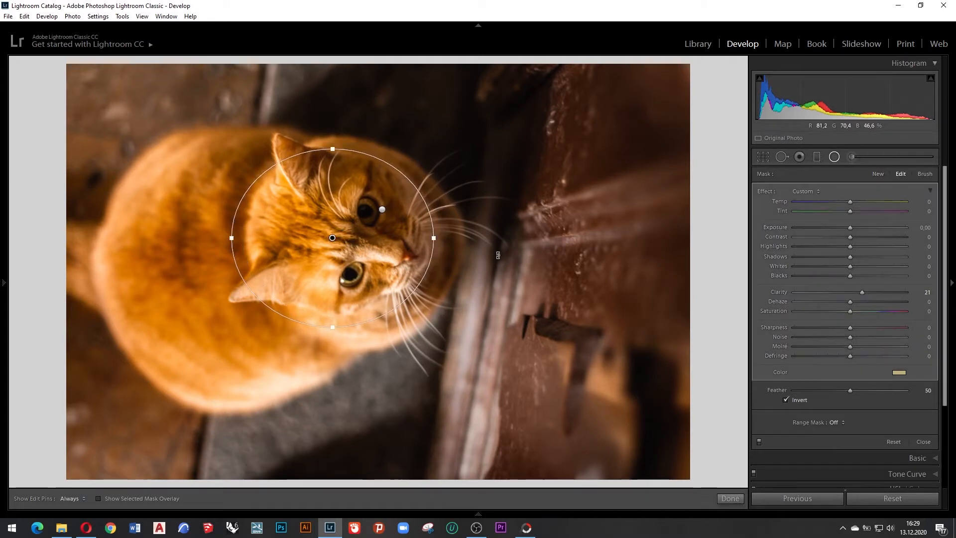
pyautogui.moveTo(850, 238)
pyautogui.mouseDown()
pyautogui.moveTo(881, 237)
pyautogui.moveTo(867, 235)
pyautogui.mouseUp()
pyautogui.click(924, 237)
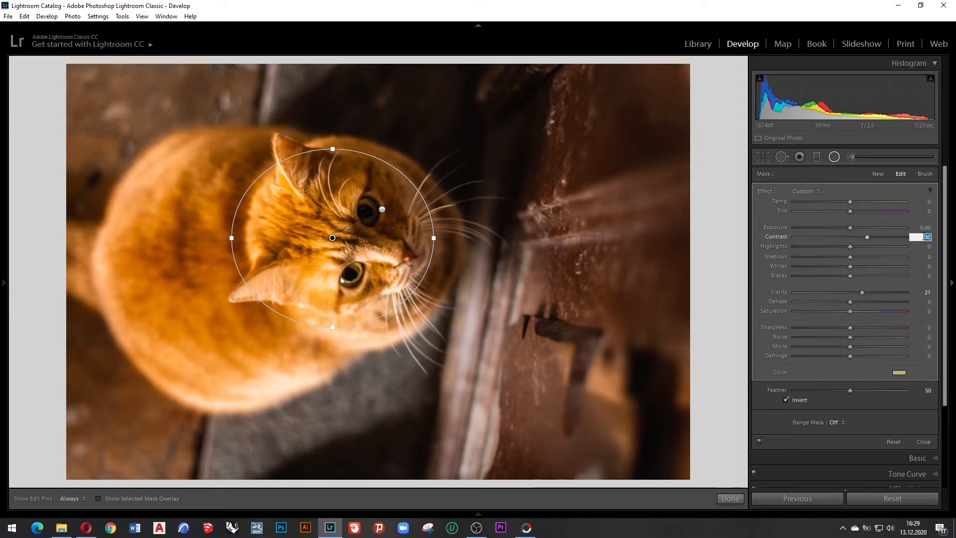
pyautogui.write('20')
pyautogui.press('Return')
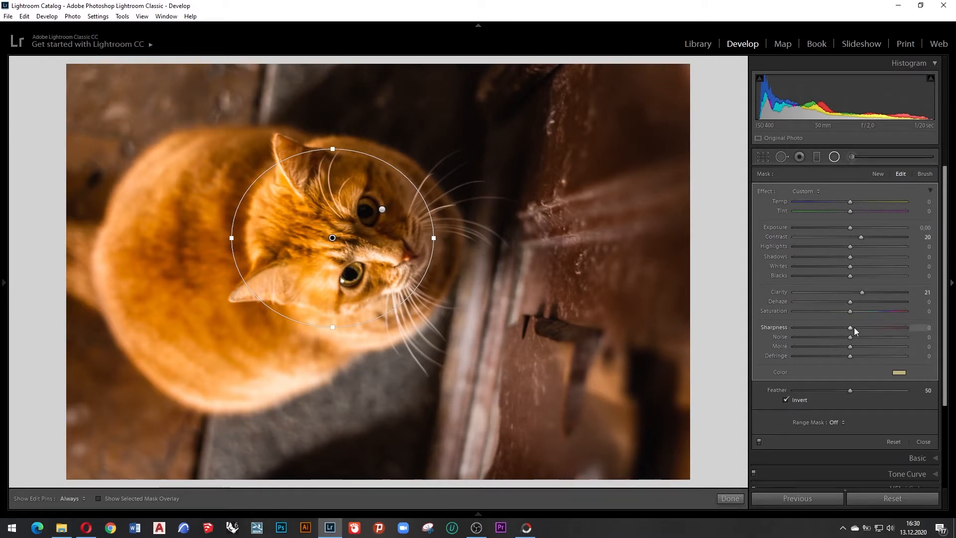
# Set the face filter's Whites to 15 and Blacks to 9, and remove its color tint by setting saturation to 0%.
pyautogui.moveTo(851, 266); pyautogui.dragTo(865, 279)
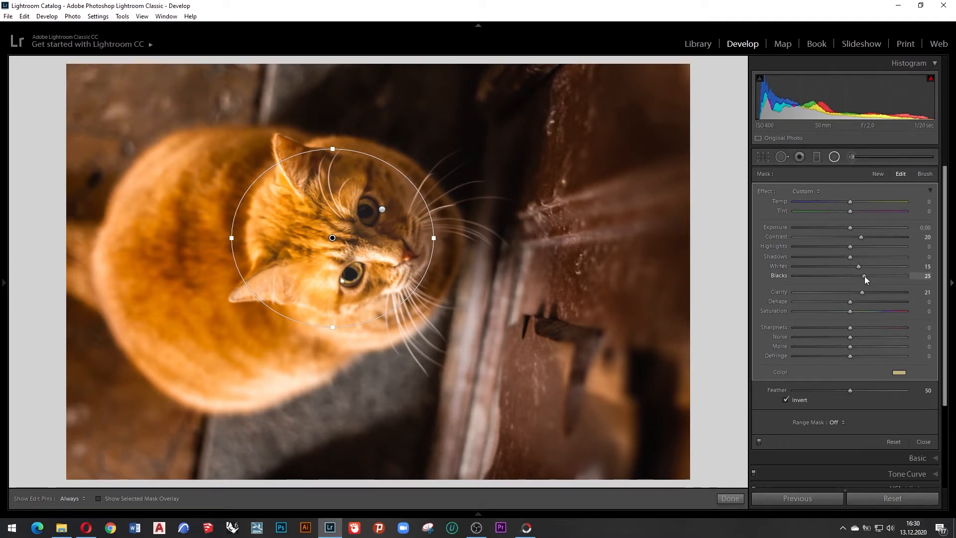
pyautogui.click(900, 373)
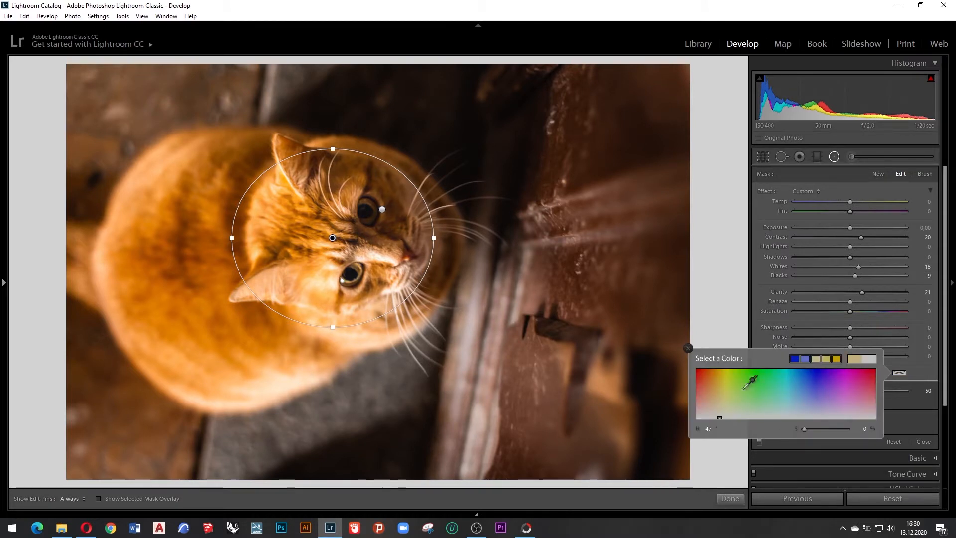
pyautogui.moveTo(818, 429); pyautogui.dragTo(802, 429)
pyautogui.click(833, 307)
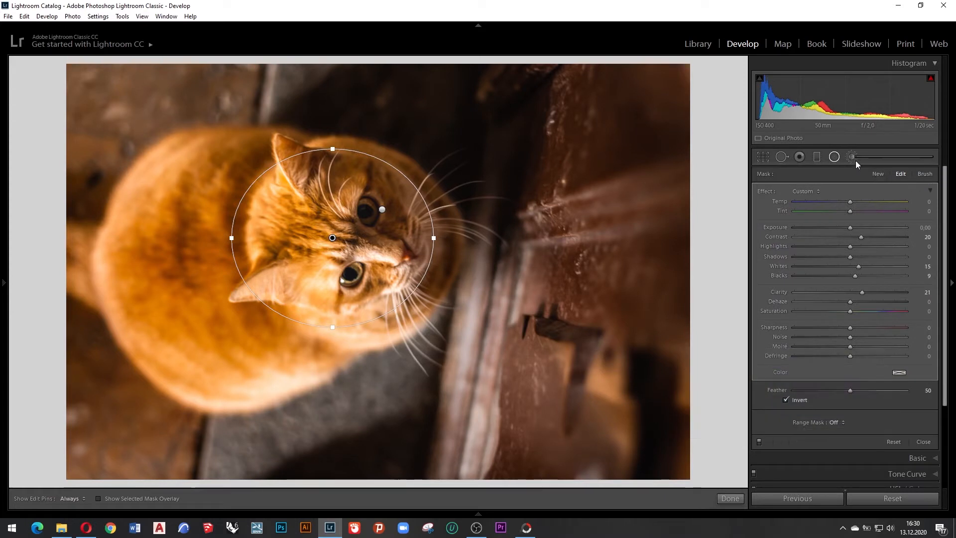
pyautogui.click(834, 157)
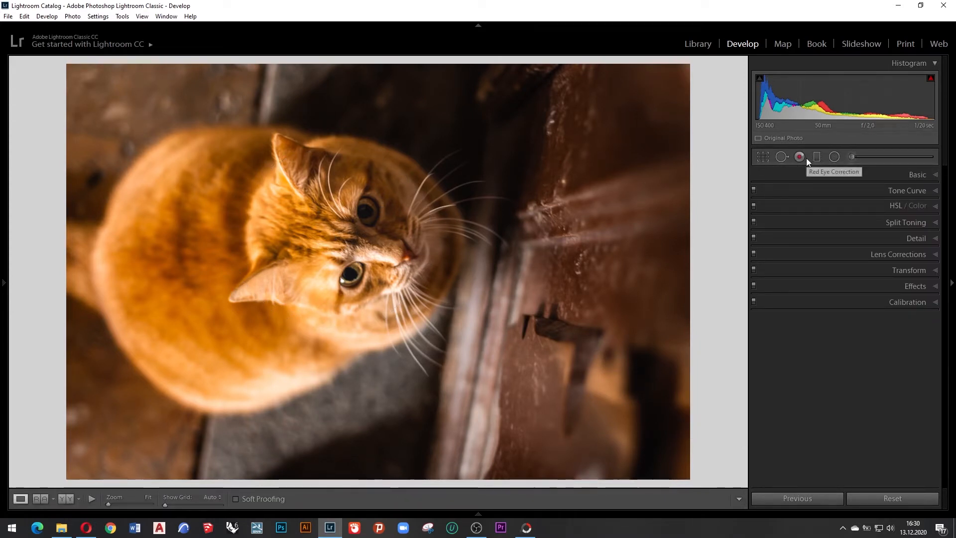
# Draw a new radial filter over the cat's upper eye, center it on the eye and tilt the ellipse to match.
pyautogui.click(838, 157)
pyautogui.click(833, 158)
pyautogui.click(372, 207)
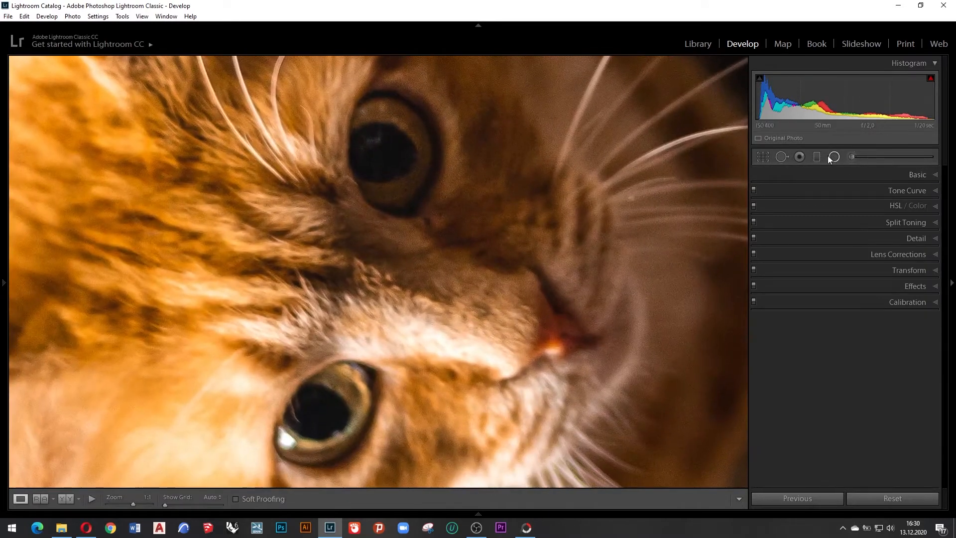
pyautogui.click(833, 157)
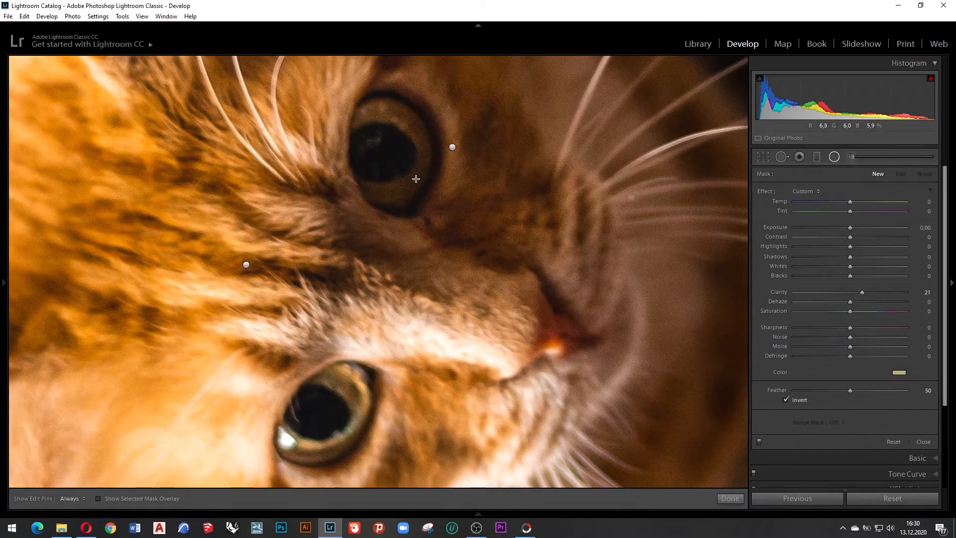
pyautogui.moveTo(383, 142); pyautogui.dragTo(427, 194)
pyautogui.moveTo(380, 142); pyautogui.dragTo(390, 156)
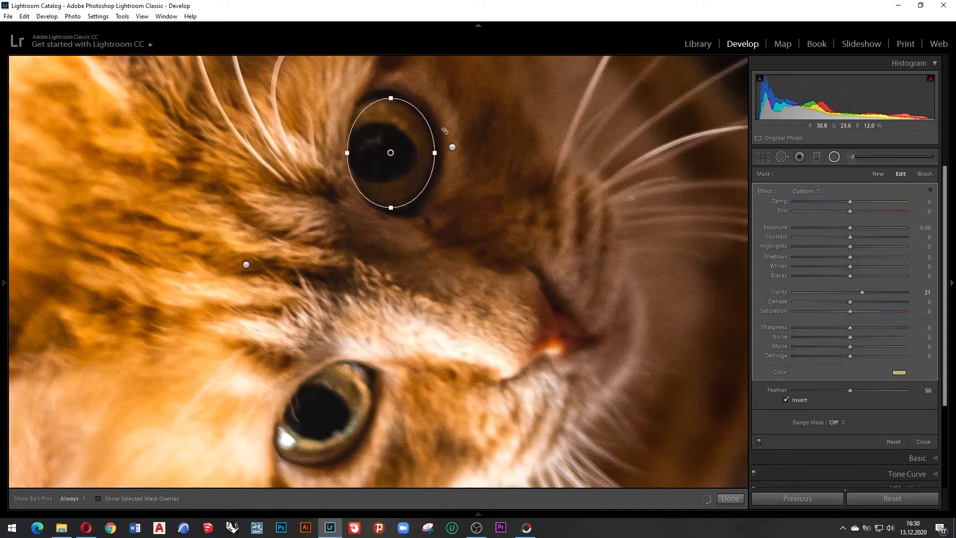
pyautogui.moveTo(445, 131)
pyautogui.mouseDown()
pyautogui.moveTo(379, 94)
pyautogui.moveTo(437, 141)
pyautogui.mouseUp()
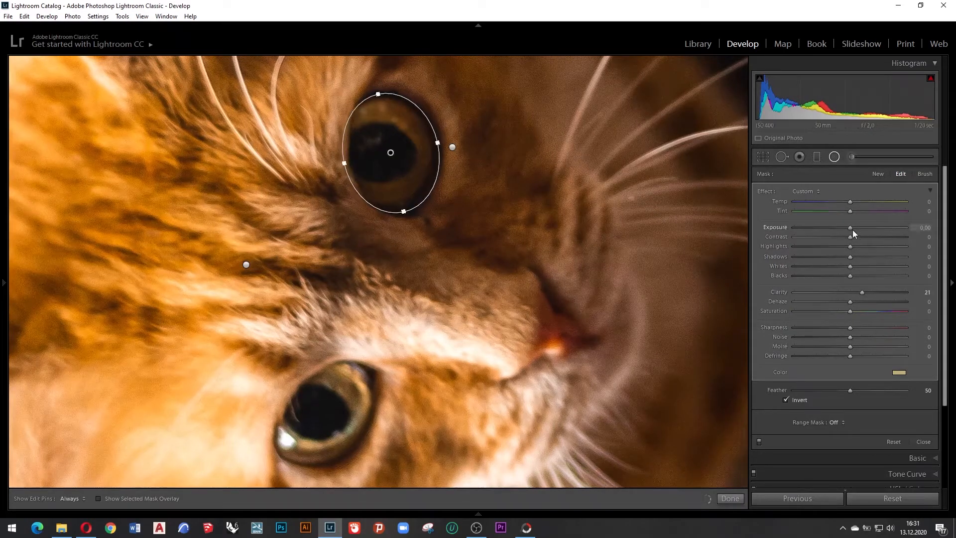
# Set the upper eye filter's Contrast to 31, Exposure to 0.54 and Shadows to 29, lower its color saturation to 10%, and lengthen the ellipse slightly.
pyautogui.moveTo(851, 237); pyautogui.dragTo(870, 230)
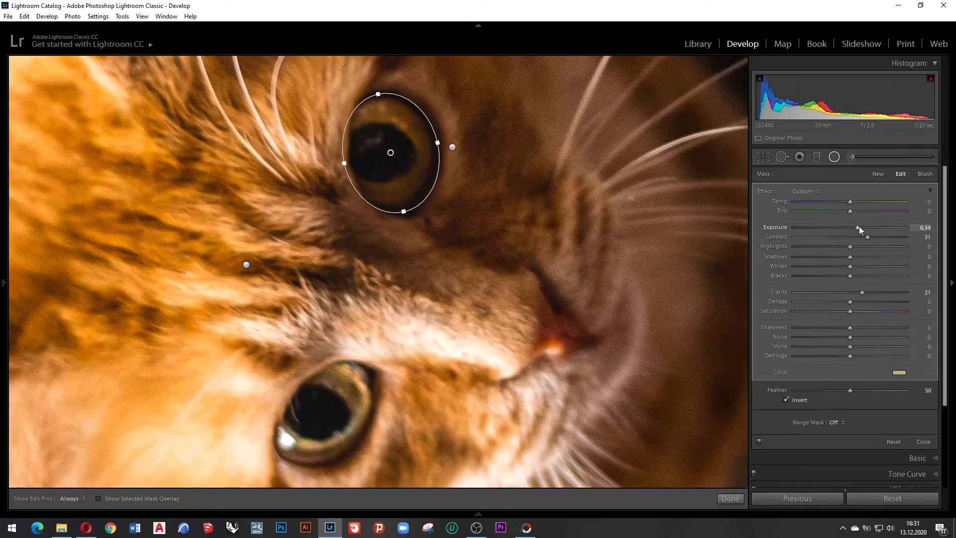
pyautogui.click(901, 374)
pyautogui.moveTo(821, 428); pyautogui.dragTo(808, 427)
pyautogui.click(687, 350)
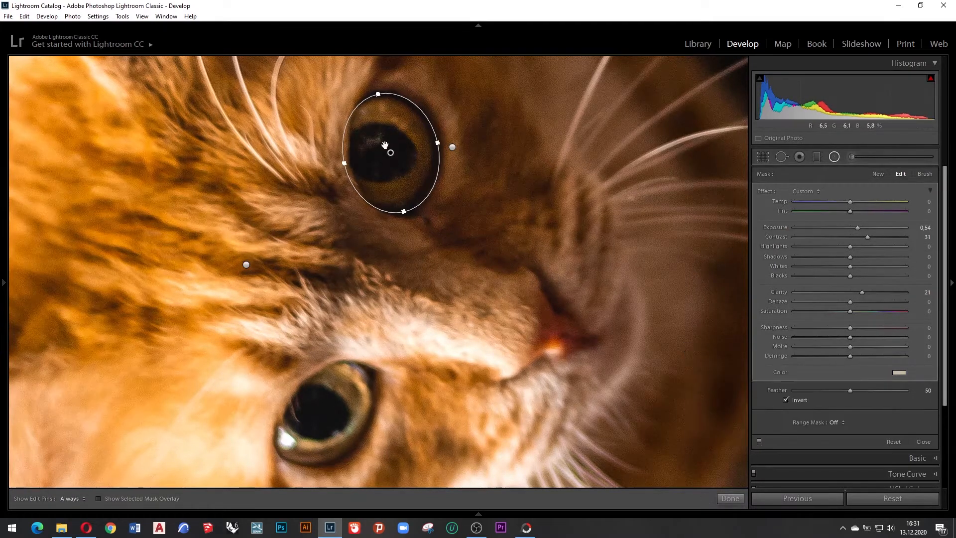
pyautogui.moveTo(378, 91); pyautogui.dragTo(378, 89)
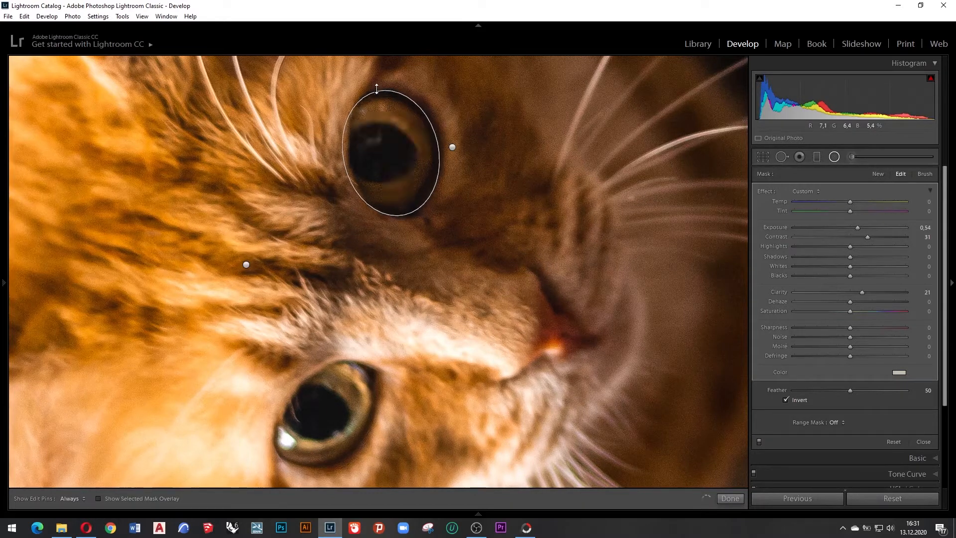
pyautogui.moveTo(850, 257); pyautogui.dragTo(867, 258)
# Duplicate the eye filter onto the cat's lower eye, then tilt, move and narrow the ellipse around it.
pyautogui.moveTo(366, 225); pyautogui.dragTo(329, 402)
pyautogui.moveTo(315, 331); pyautogui.dragTo(399, 348)
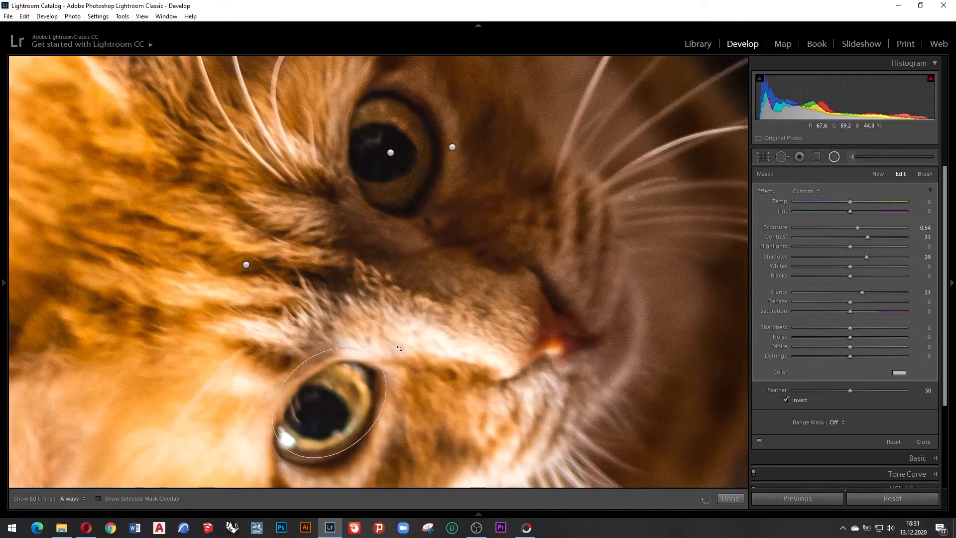
pyautogui.moveTo(329, 403); pyautogui.dragTo(326, 417)
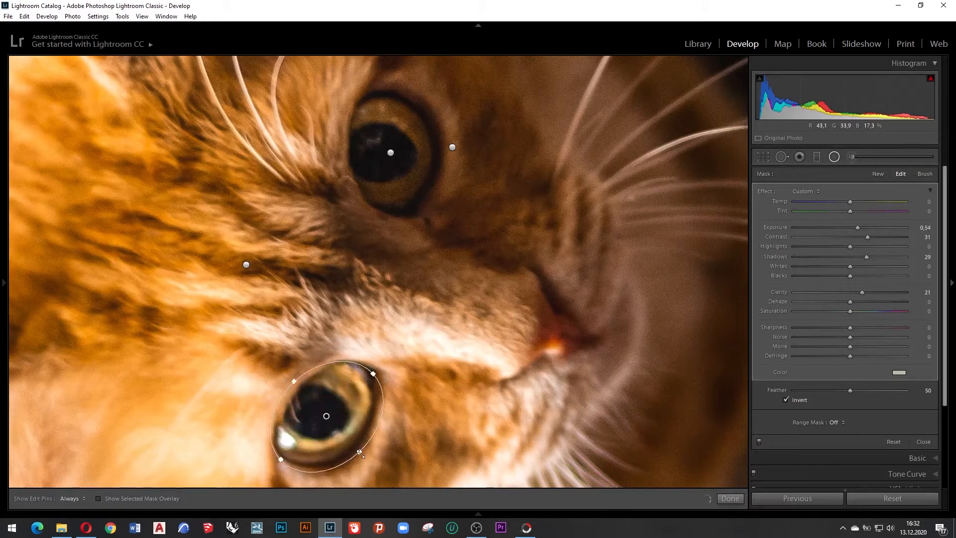
pyautogui.moveTo(359, 454); pyautogui.dragTo(357, 449)
pyautogui.moveTo(389, 391); pyautogui.dragTo(386, 387)
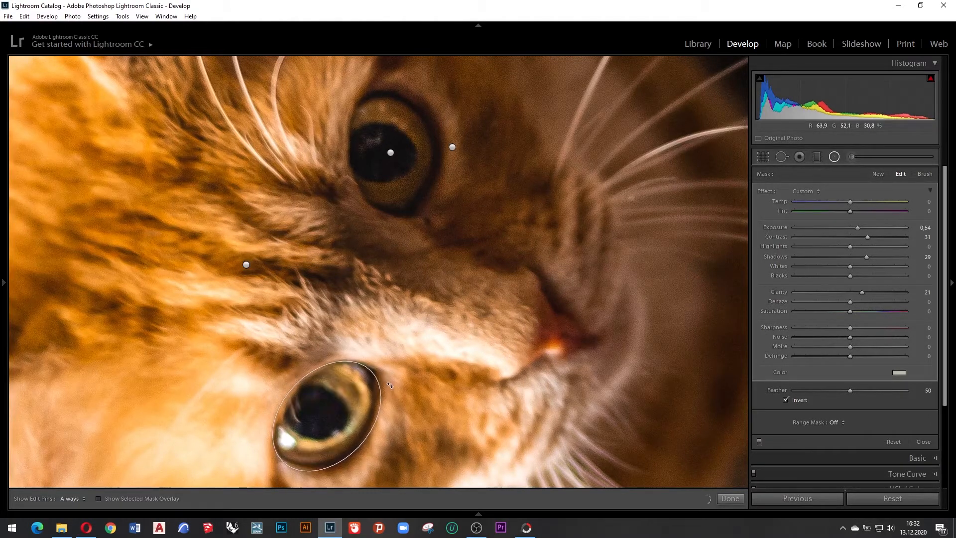
# Set the lower eye filter's Exposure to 0.39 and slightly increase the saturation of its yellowish color tint.
pyautogui.moveTo(859, 229); pyautogui.dragTo(855, 228)
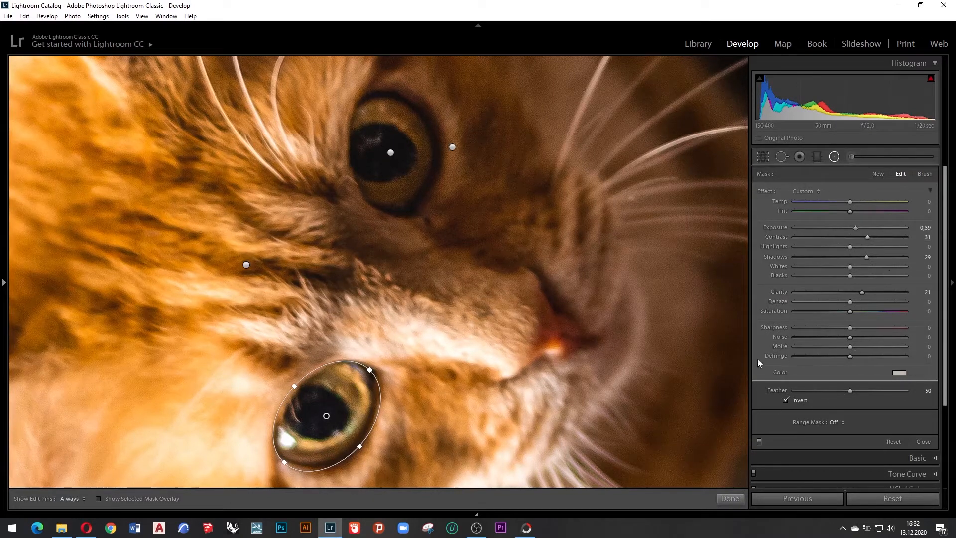
pyautogui.click(899, 372)
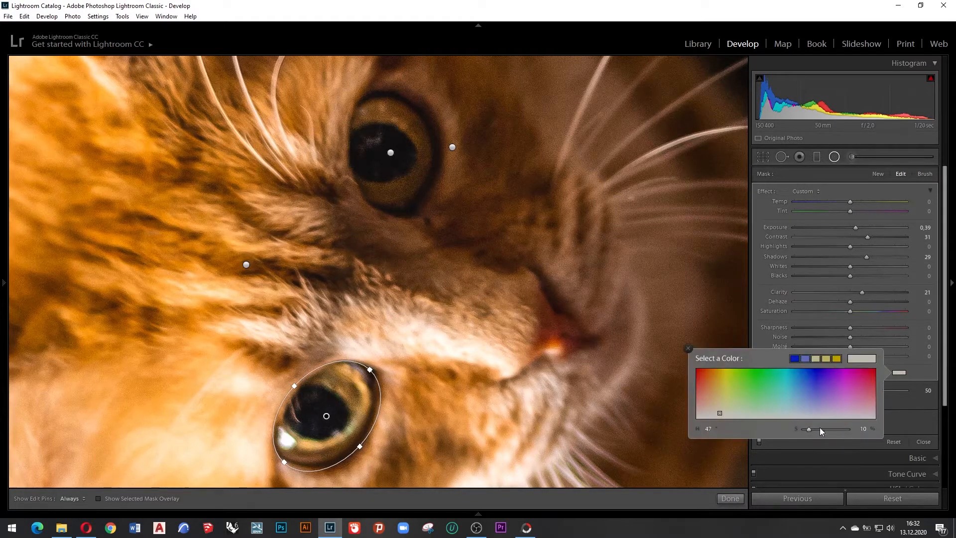
pyautogui.moveTo(809, 429); pyautogui.dragTo(814, 428)
pyautogui.click(688, 350)
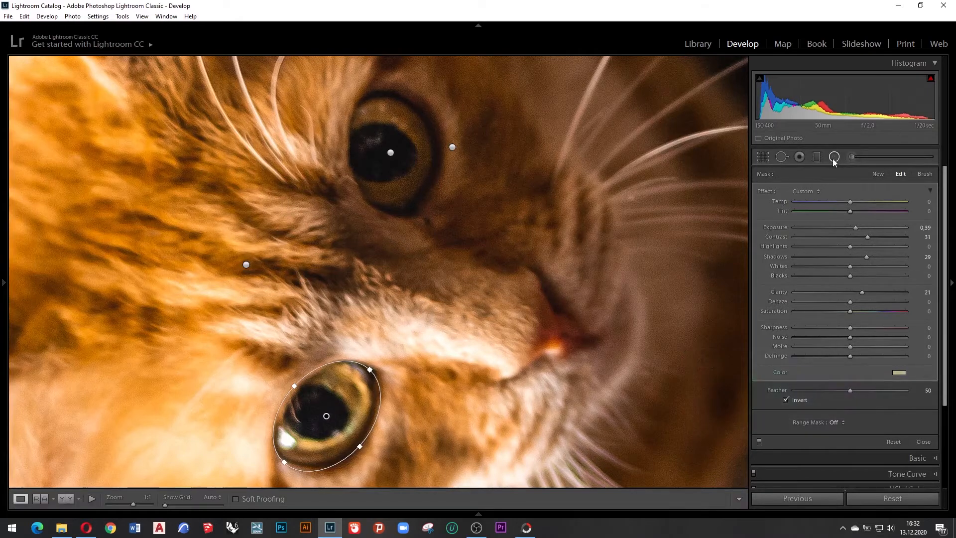
pyautogui.click(833, 157)
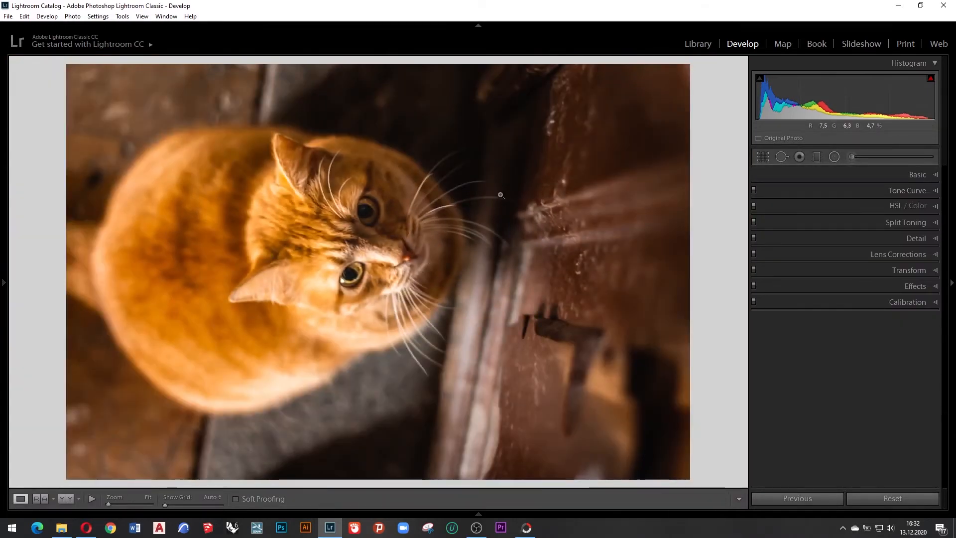
# Cool the photo's white balance by setting the Temp to 4670.
pyautogui.click(868, 181)
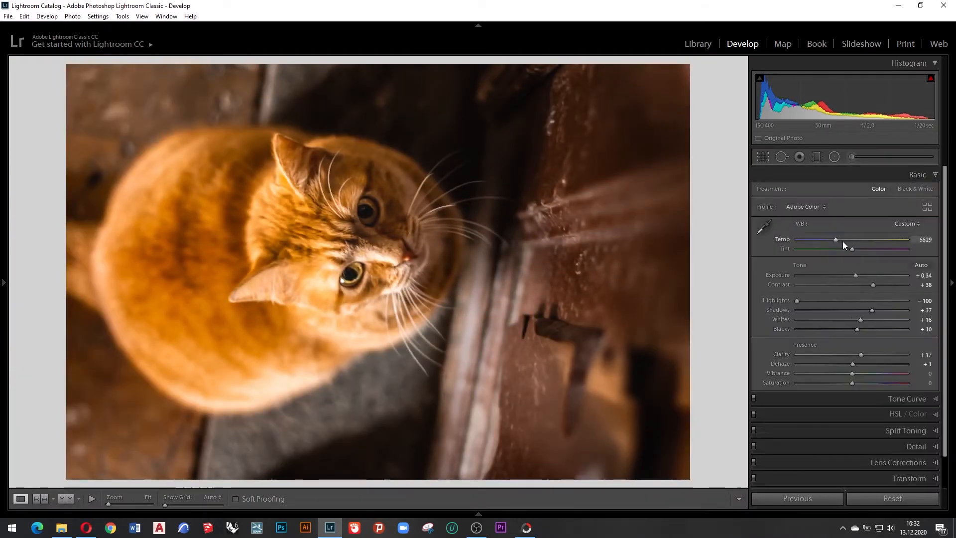
pyautogui.moveTo(782, 238); pyautogui.dragTo(823, 240)
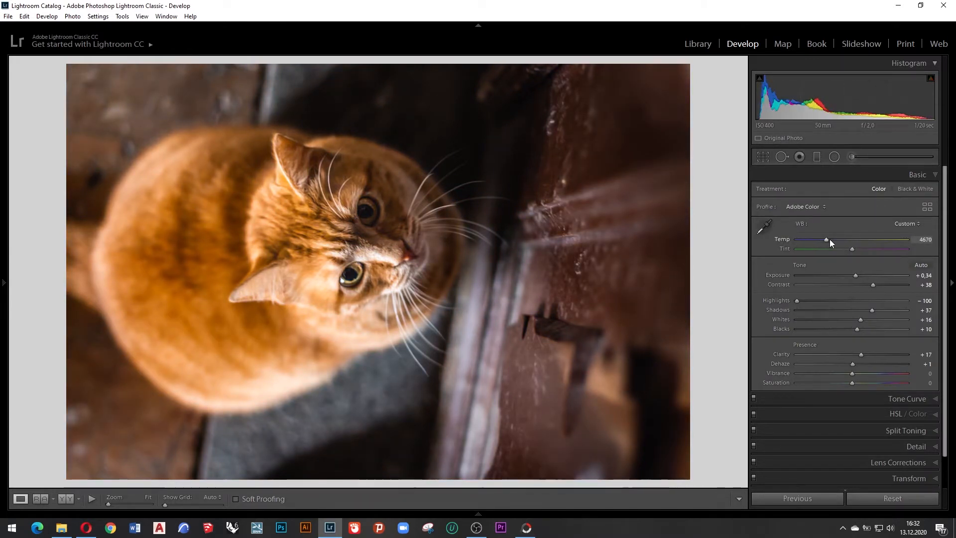
pyautogui.click(926, 177)
pyautogui.click(935, 206)
pyautogui.click(934, 206)
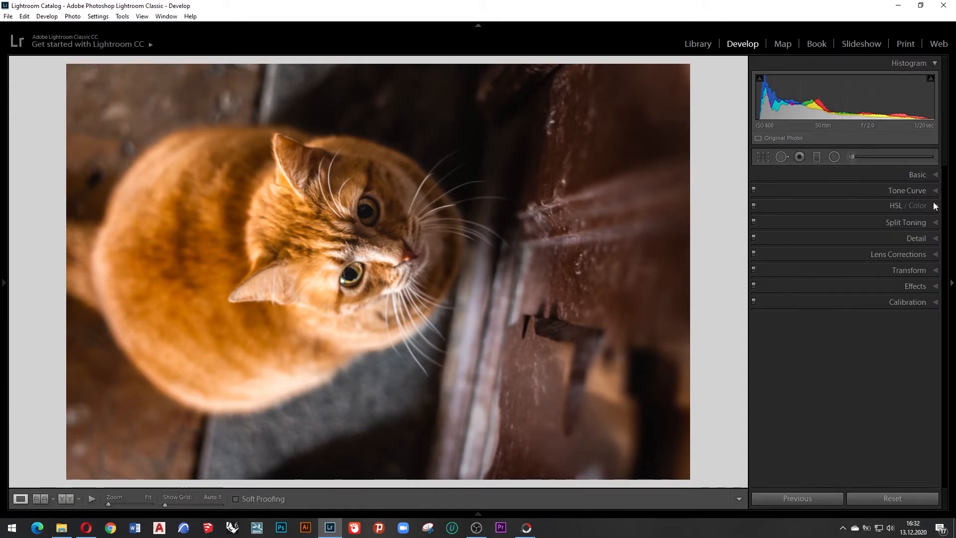
# Split-tone the photo with highlights at hue 37, saturation 13 and shadows at hue 55, saturation 10.
pyautogui.click(936, 223)
pyautogui.moveTo(796, 247); pyautogui.dragTo(808, 247)
pyautogui.click(811, 255)
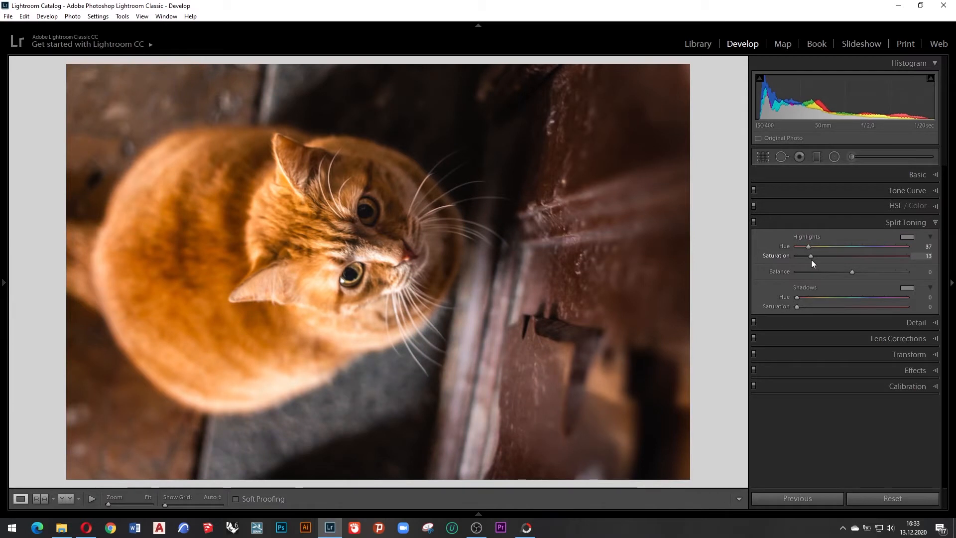
pyautogui.moveTo(796, 299)
pyautogui.mouseDown()
pyautogui.moveTo(817, 301)
pyautogui.moveTo(808, 305)
pyautogui.mouseUp()
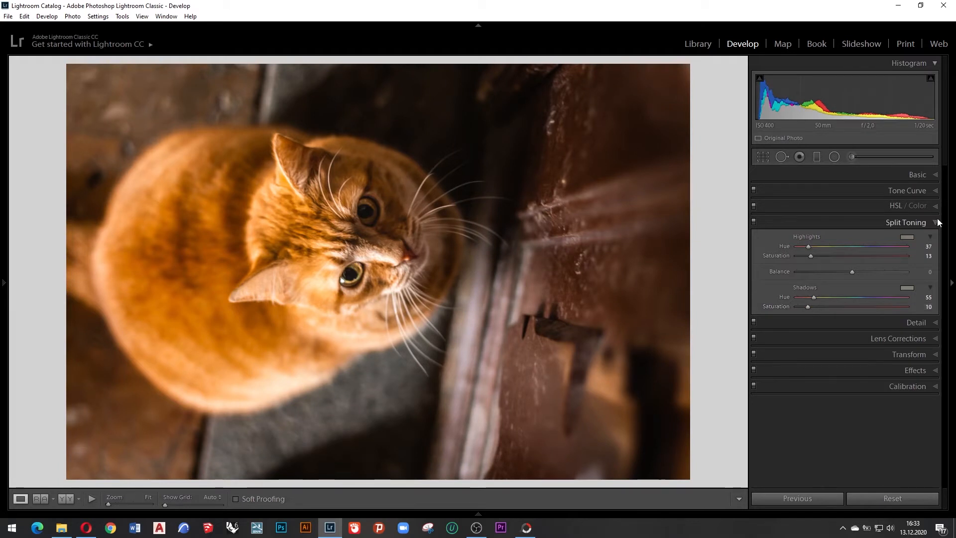
pyautogui.click(936, 223)
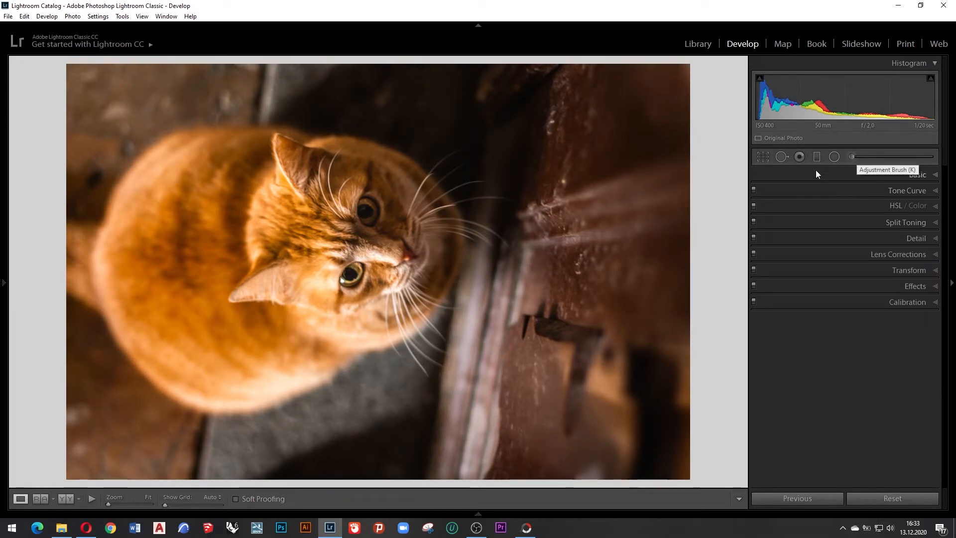
# Set the face radial filter's Exposure to 0.21 and slightly widen its ellipse toward the cat's nose.
pyautogui.click(834, 157)
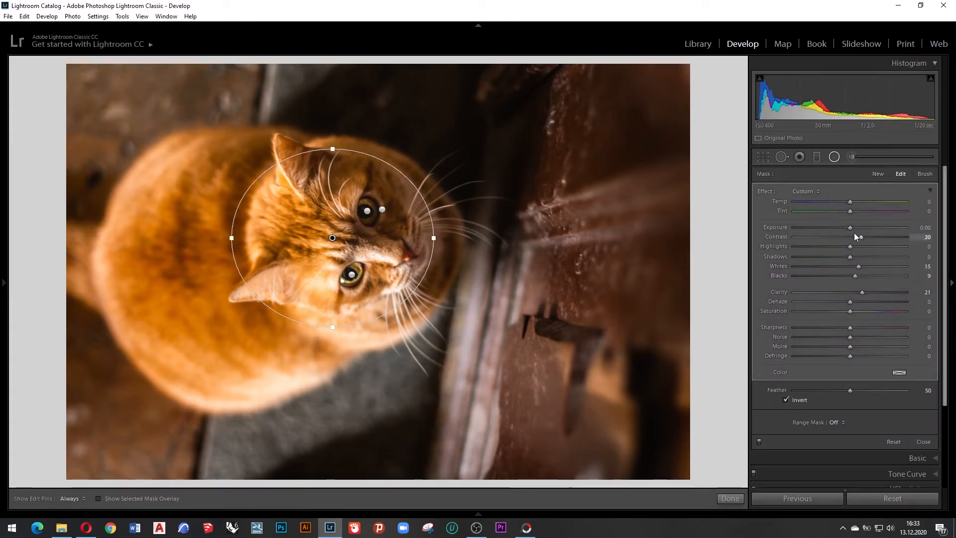
pyautogui.moveTo(850, 227); pyautogui.dragTo(852, 227)
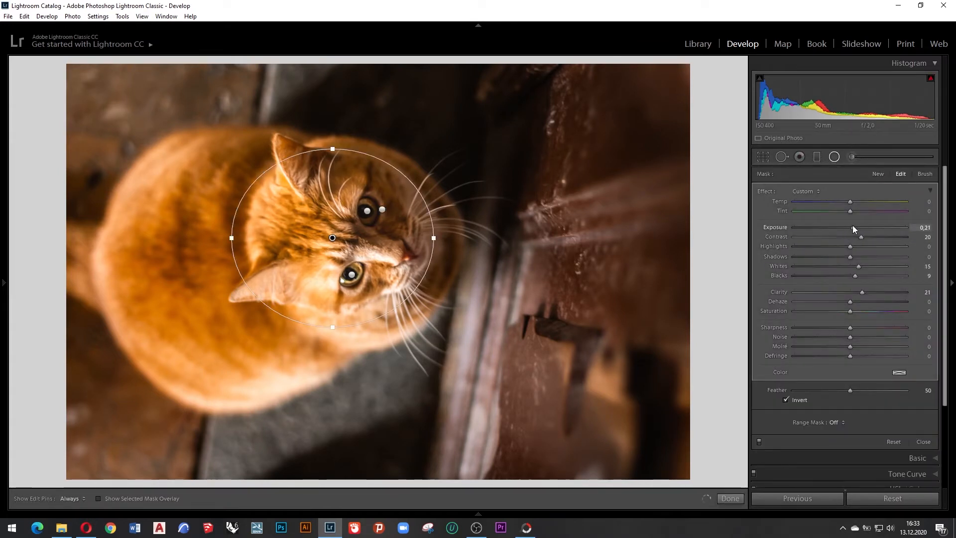
pyautogui.click(834, 157)
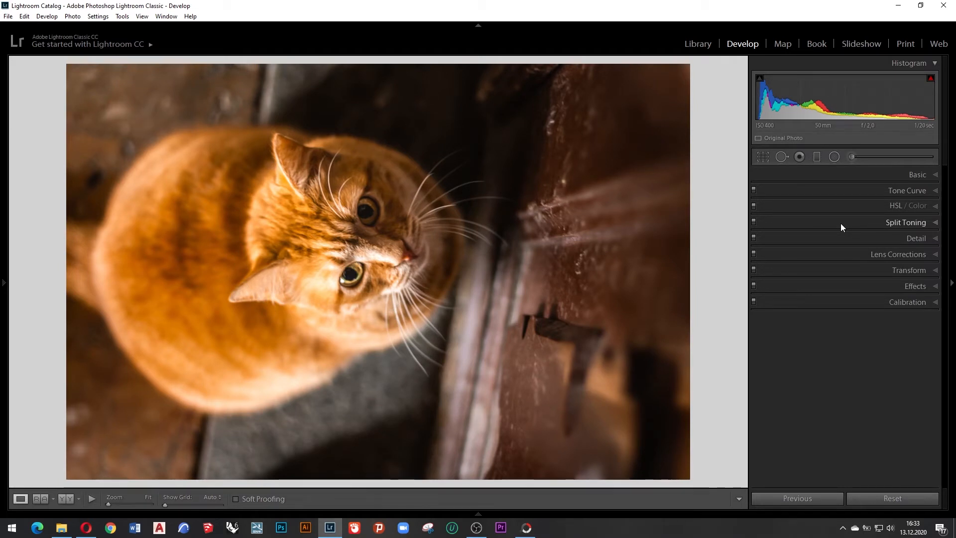
pyautogui.click(834, 158)
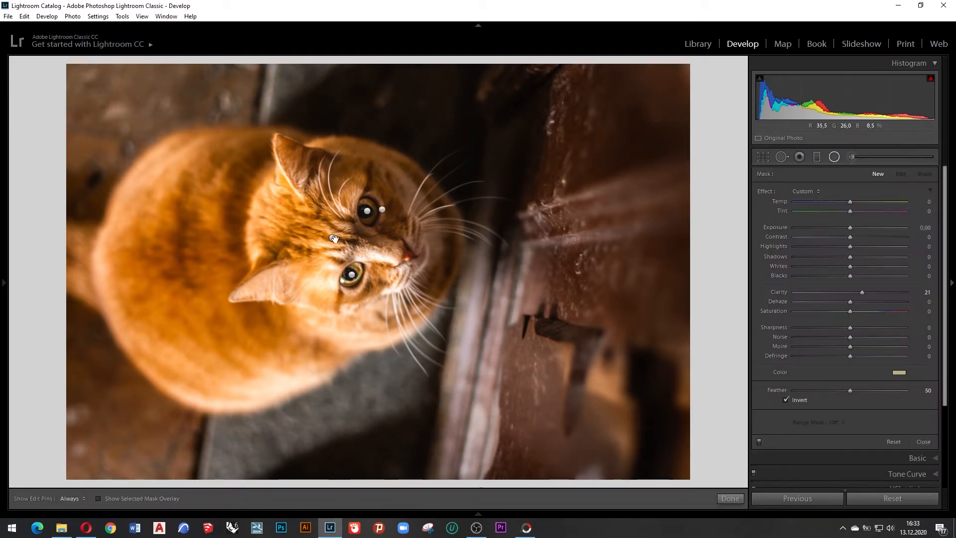
pyautogui.moveTo(437, 238); pyautogui.dragTo(424, 259)
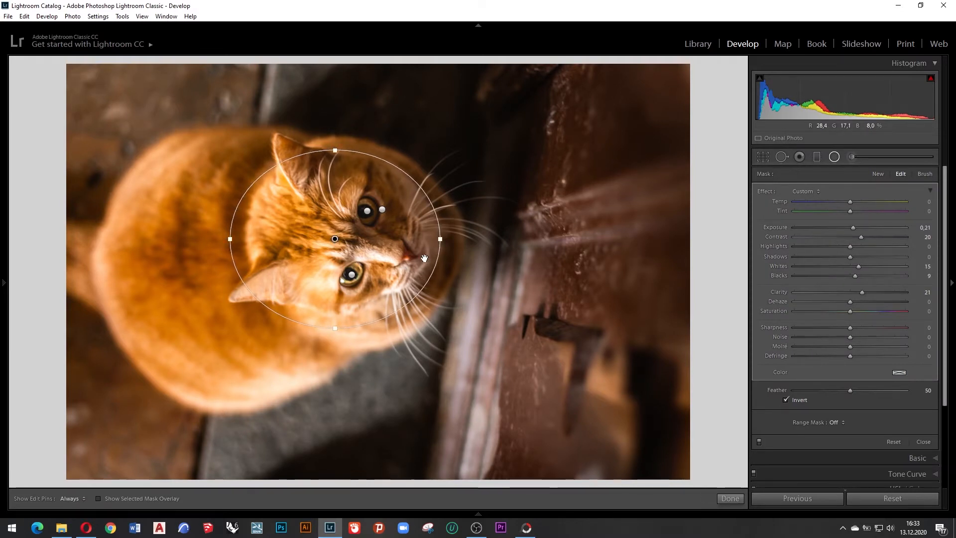
pyautogui.click(835, 157)
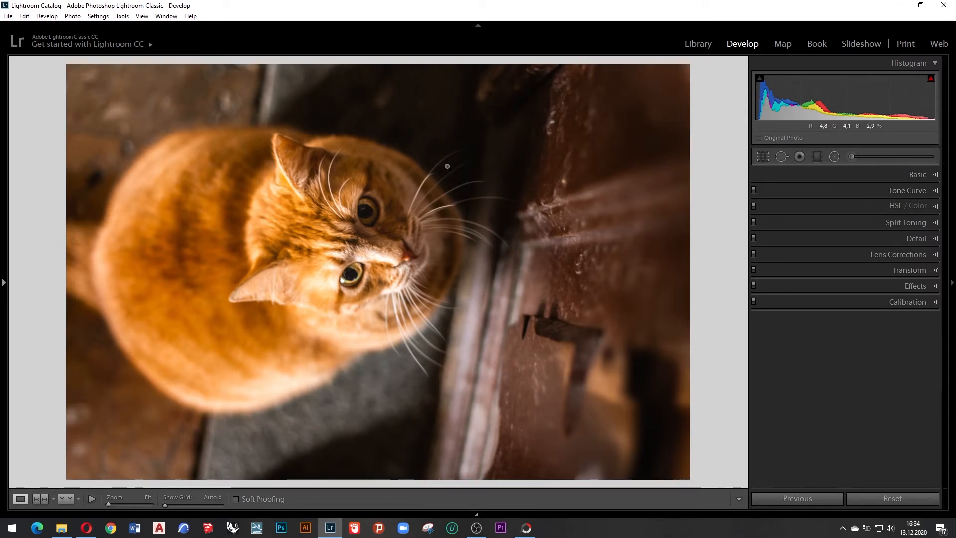
# Export the edited photo as a JPG to the Yeni subfolder on the Desktop.
pyautogui.click(8, 16)
pyautogui.click(78, 152)
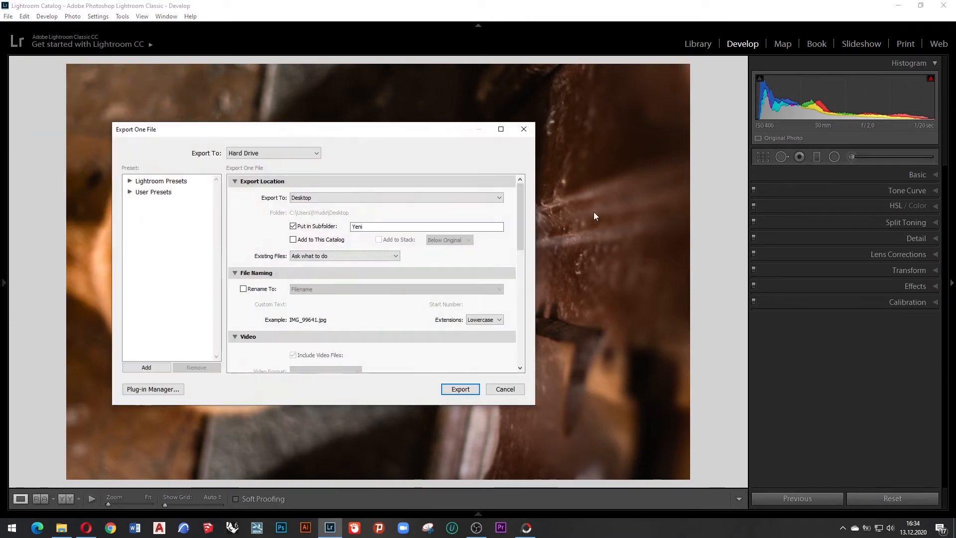
pyautogui.moveTo(501, 209); pyautogui.dragTo(500, 271)
pyautogui.click(434, 378)
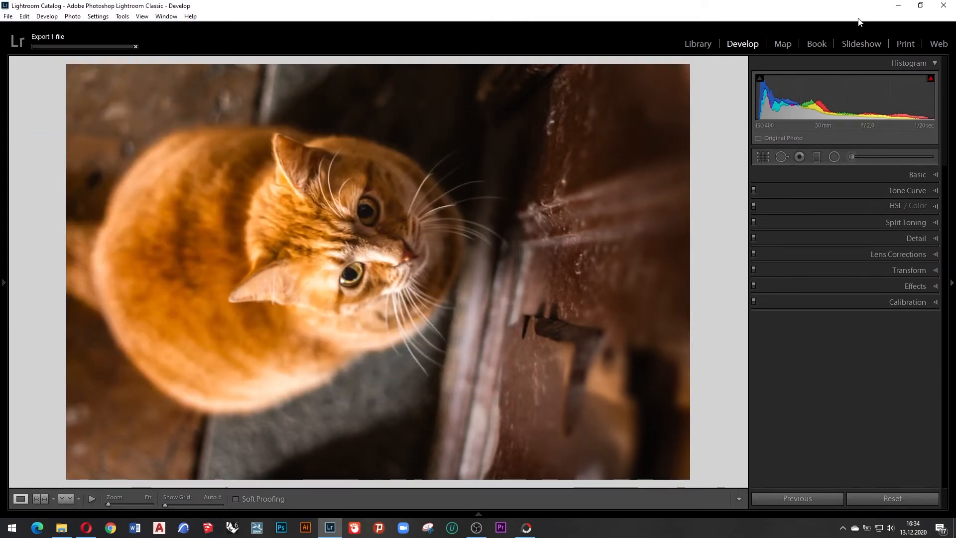
# Minimize Lightroom, open the Yeni klasör and Yeni folders, and view the original IMG_99641.CR2 in PhotoScape X.
pyautogui.click(898, 6)
pyautogui.doubleClick(94, 445)
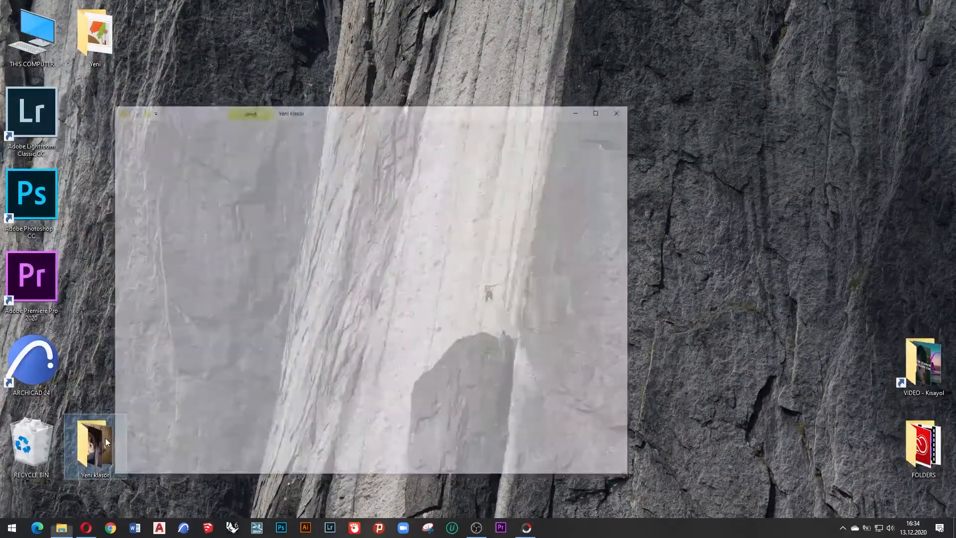
pyautogui.doubleClick(95, 35)
pyautogui.moveTo(270, 76); pyautogui.dragTo(456, 58)
pyautogui.doubleClick(238, 181)
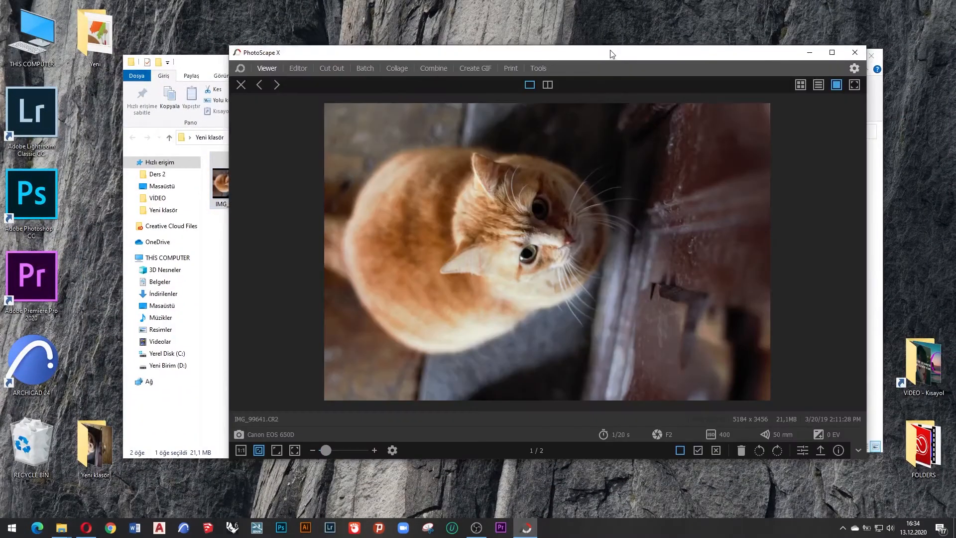
pyautogui.moveTo(610, 51); pyautogui.dragTo(372, 61)
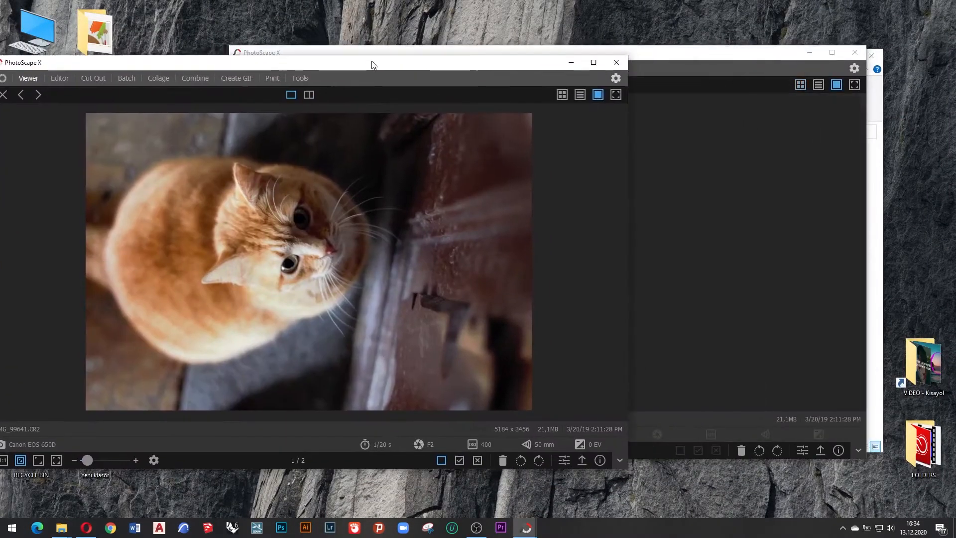
# Open the exported IMG_99641.jpg from the Yeni folder, compare it side by side with the original, and close it.
pyautogui.click(856, 54)
pyautogui.click(596, 54)
pyautogui.moveTo(595, 57); pyautogui.dragTo(735, 46)
pyautogui.doubleClick(570, 151)
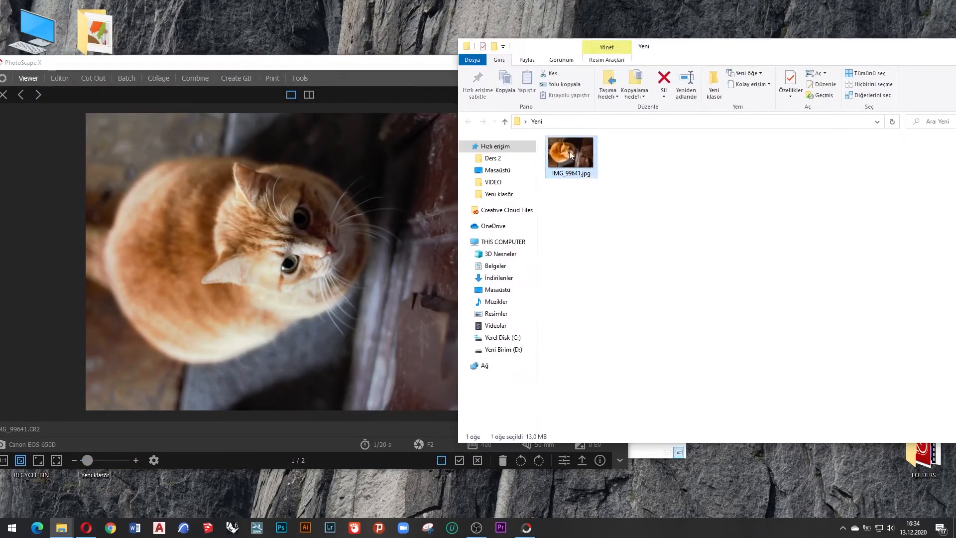
pyautogui.moveTo(473, 6); pyautogui.dragTo(505, 64)
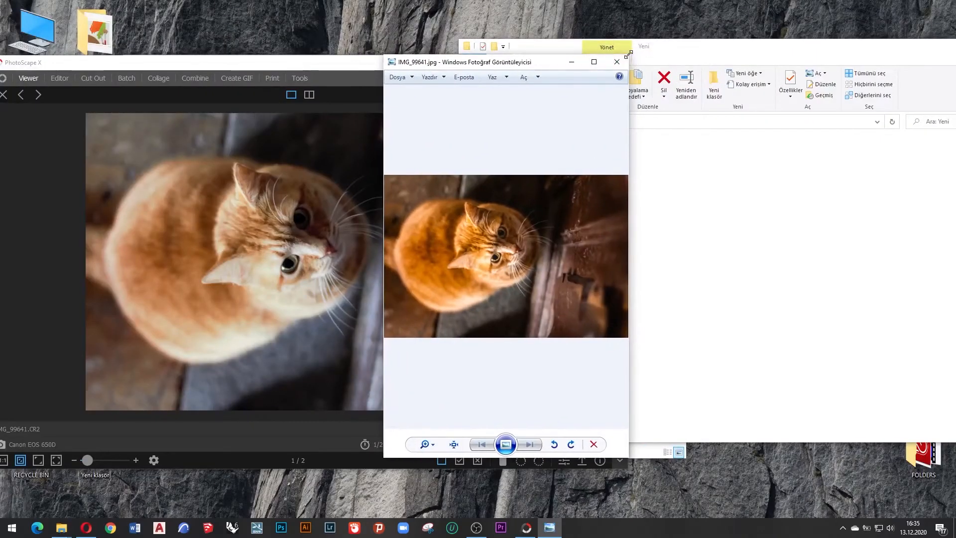
pyautogui.moveTo(628, 55); pyautogui.dragTo(843, 93)
pyautogui.moveTo(598, 101); pyautogui.dragTo(658, 76)
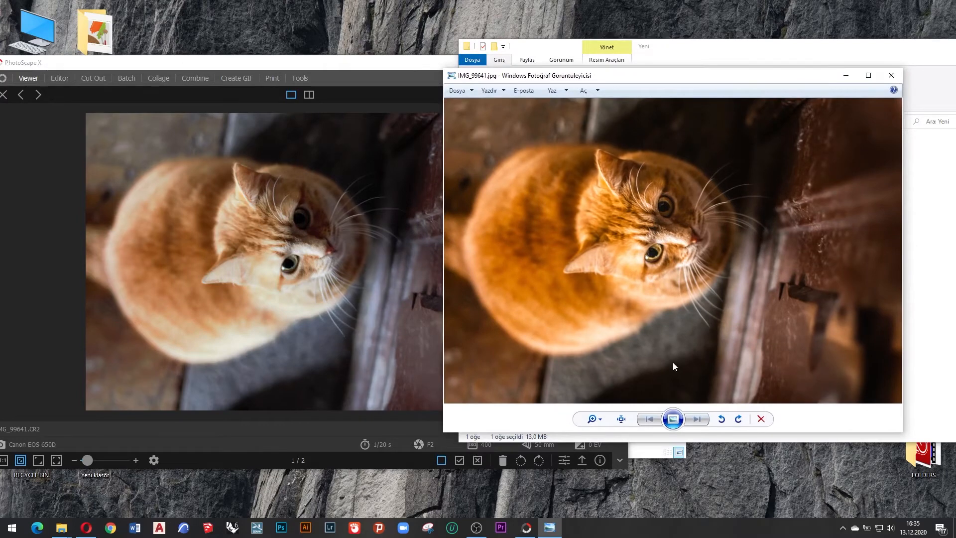
pyautogui.click(889, 74)
pyautogui.moveTo(837, 48); pyautogui.dragTo(589, 66)
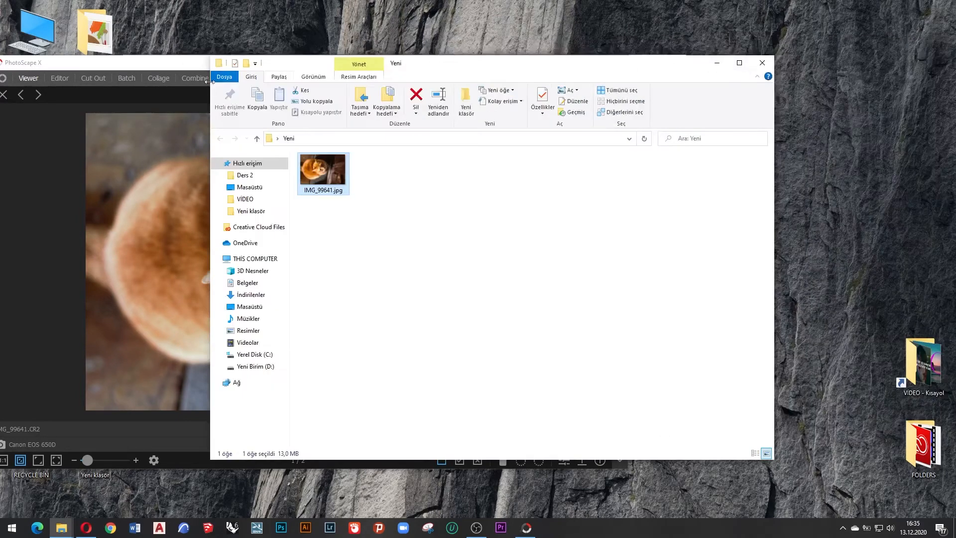
# Put away the open viewer window, switch to Photoshop, and open the exported IMG_99641.jpg from the Yeni folder there.
pyautogui.click(153, 61)
pyautogui.click(573, 64)
pyautogui.doubleClick(20, 190)
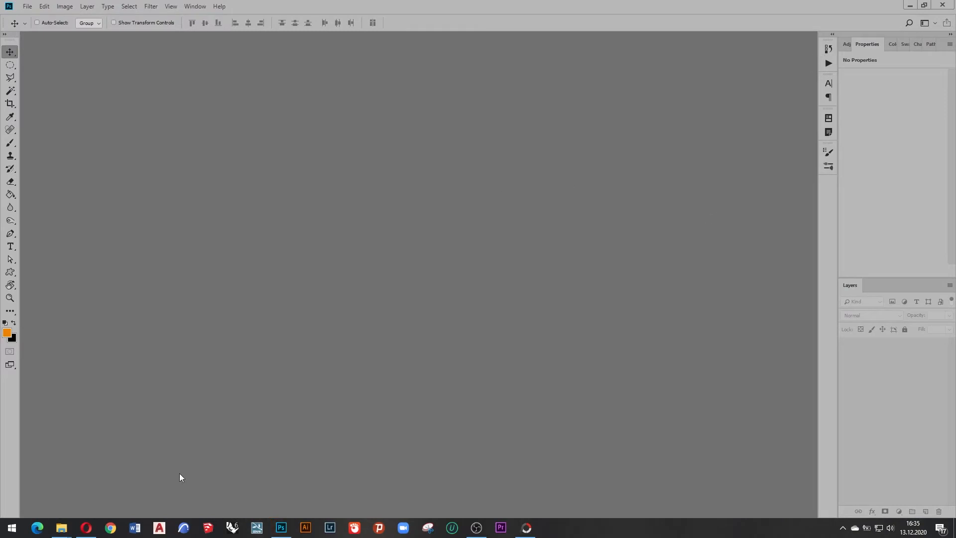
pyautogui.moveTo(61, 528)
pyautogui.click(128, 487)
pyautogui.moveTo(332, 180); pyautogui.dragTo(188, 119)
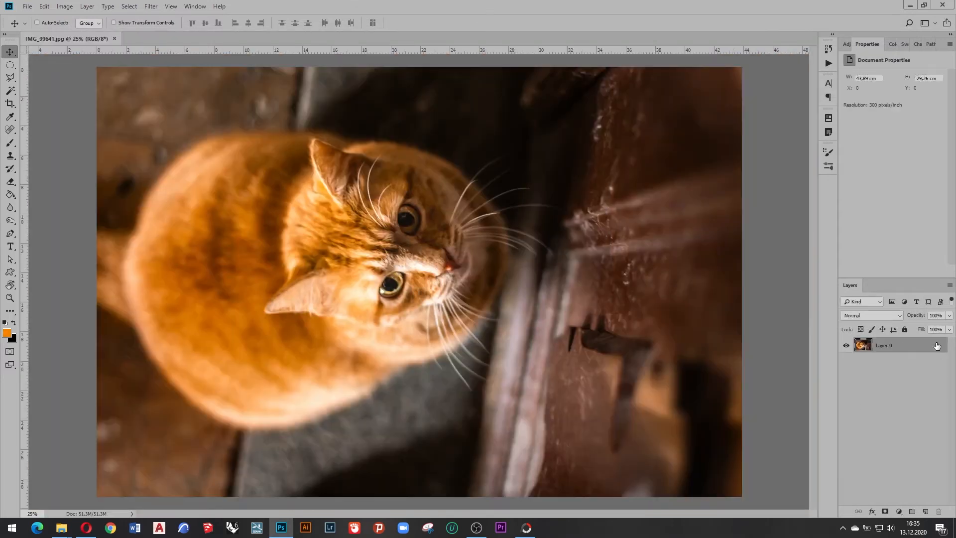
# Unlock the background layer of IMG_99641.jpg and duplicate it.
pyautogui.click(937, 346)
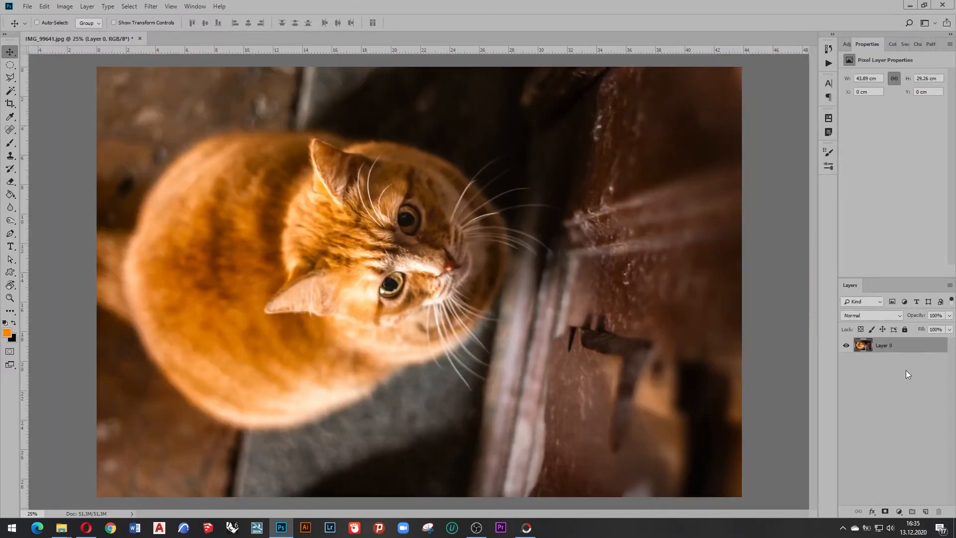
pyautogui.hotkey('ctrl', 'j')
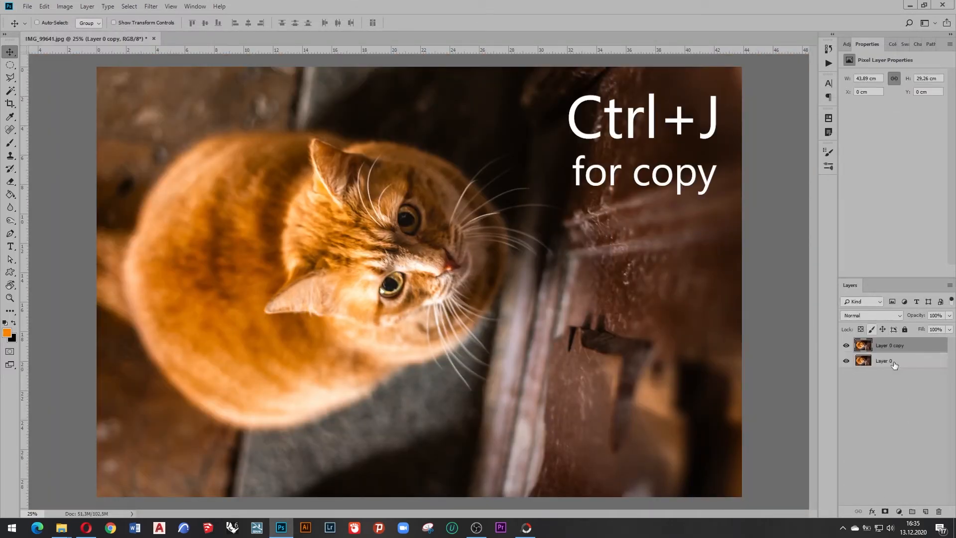
# Add an orange (#eb8300) Solid Color fill layer above Layer 0 copy and set it to Soft Light at 9% opacity.
pyautogui.click(895, 512)
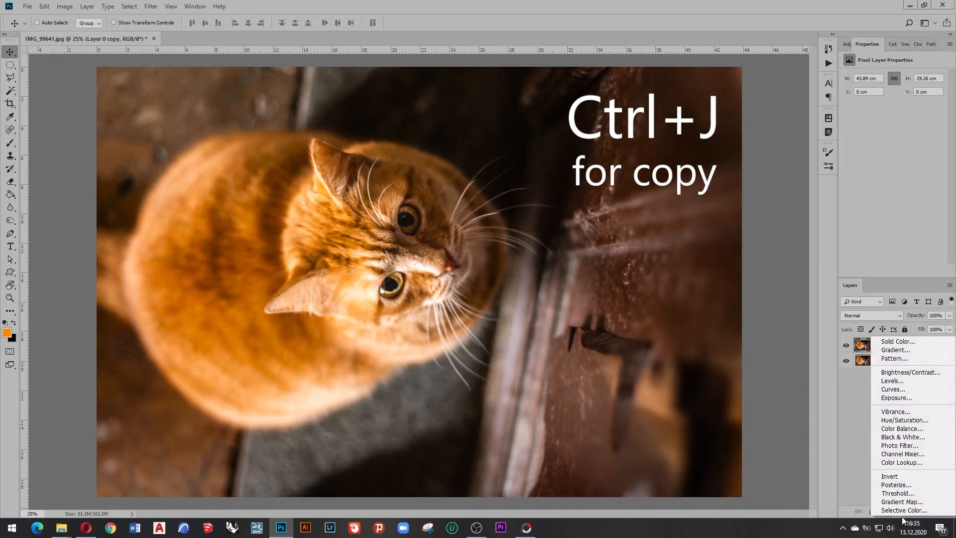
pyautogui.click(879, 338)
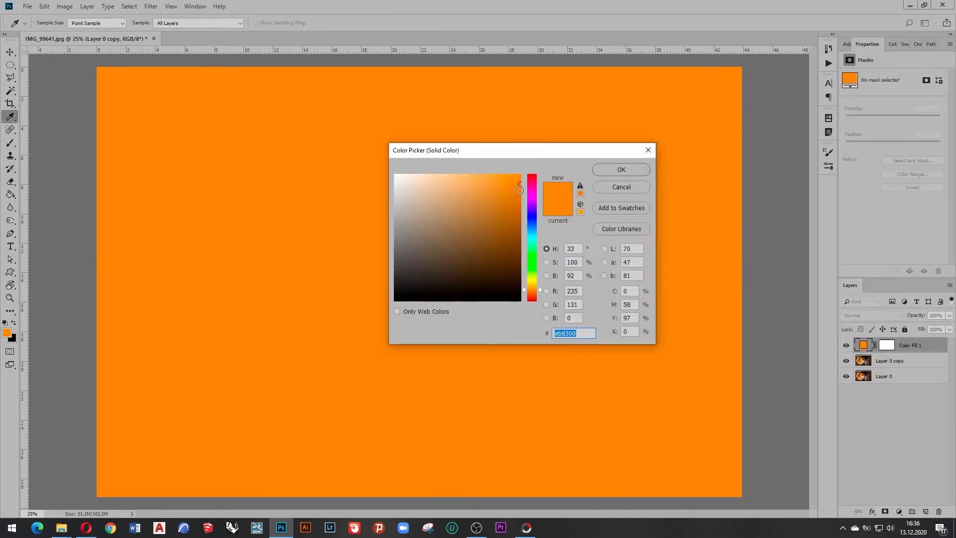
pyautogui.click(607, 173)
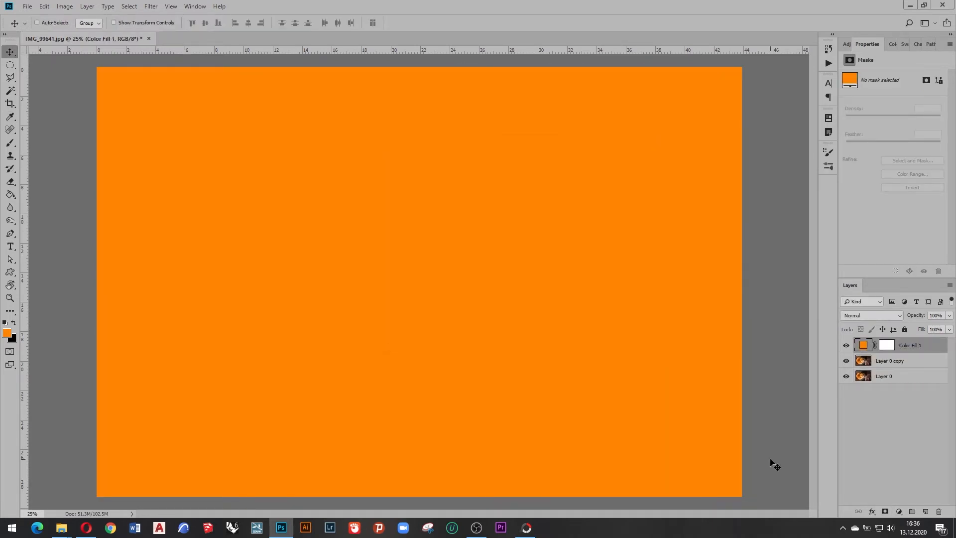
pyautogui.click(867, 317)
pyautogui.click(869, 192)
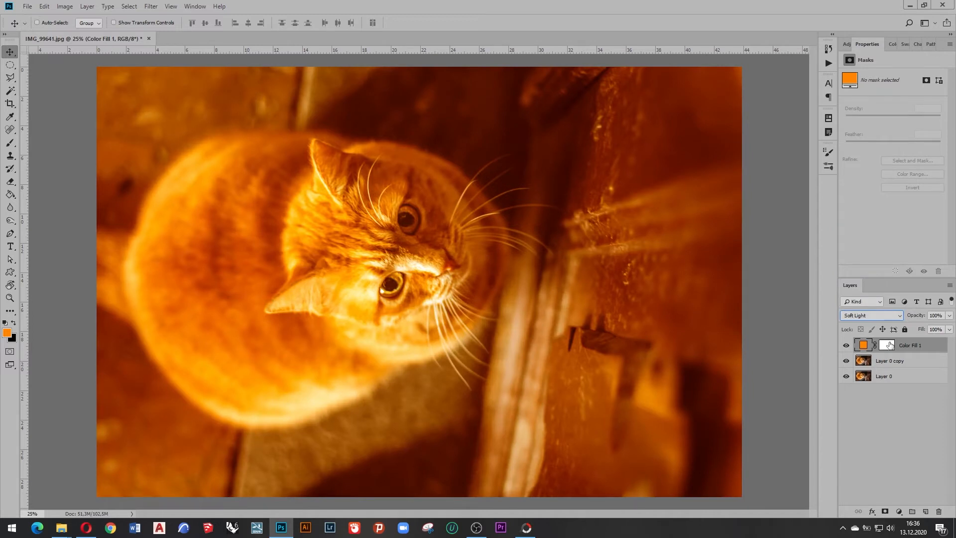
pyautogui.click(949, 315)
pyautogui.moveTo(949, 326); pyautogui.dragTo(906, 327)
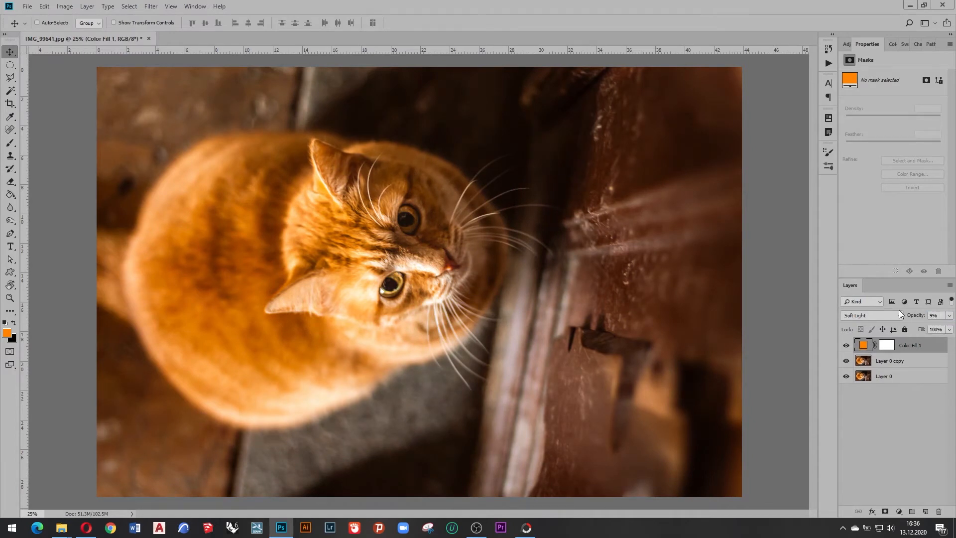
# Add a Brightness/Contrast adjustment above Layer 0 copy with Brightness 12 and Contrast 6, and compare the photo with and without it.
pyautogui.click(889, 361)
pyautogui.click(898, 512)
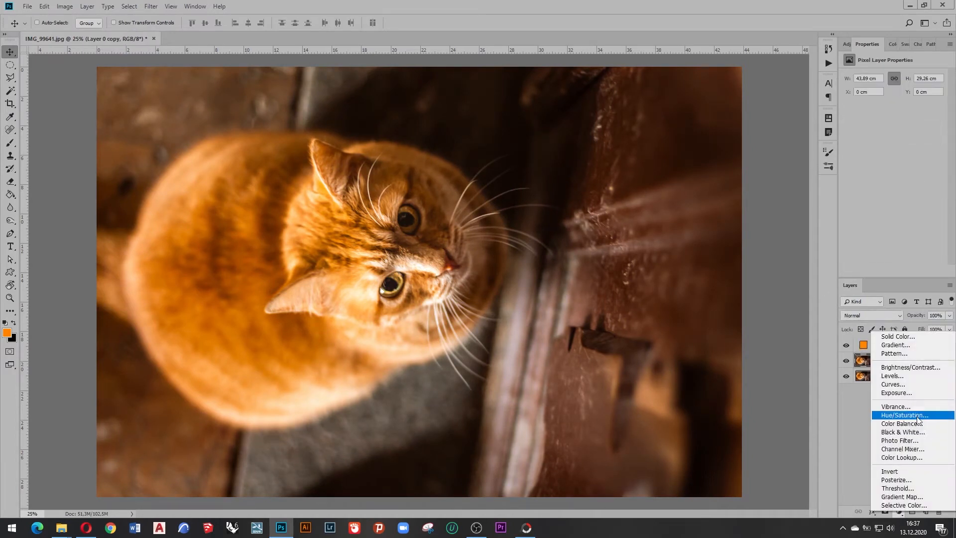
pyautogui.click(926, 368)
pyautogui.moveTo(892, 103)
pyautogui.mouseDown()
pyautogui.moveTo(878, 101)
pyautogui.moveTo(886, 102)
pyautogui.mouseUp()
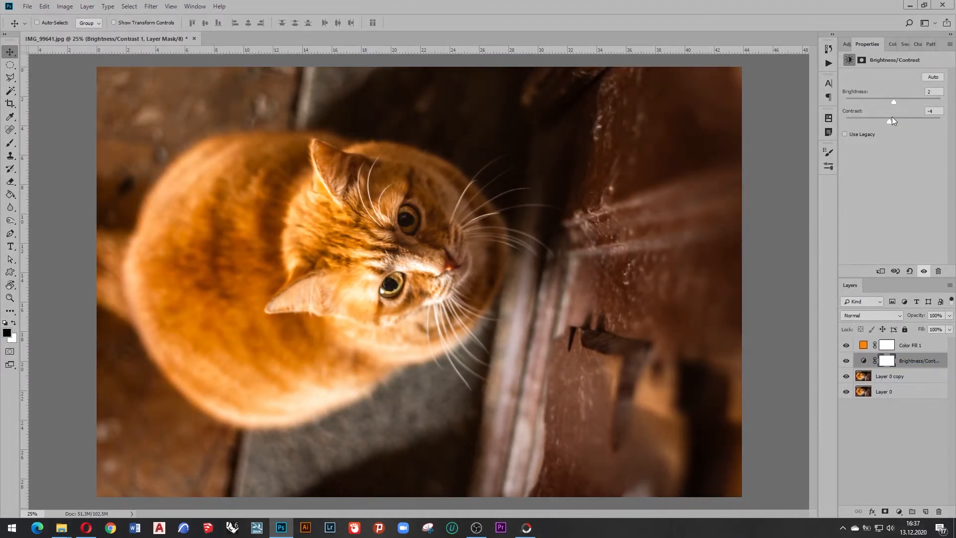
pyautogui.moveTo(890, 107); pyautogui.dragTo(900, 103)
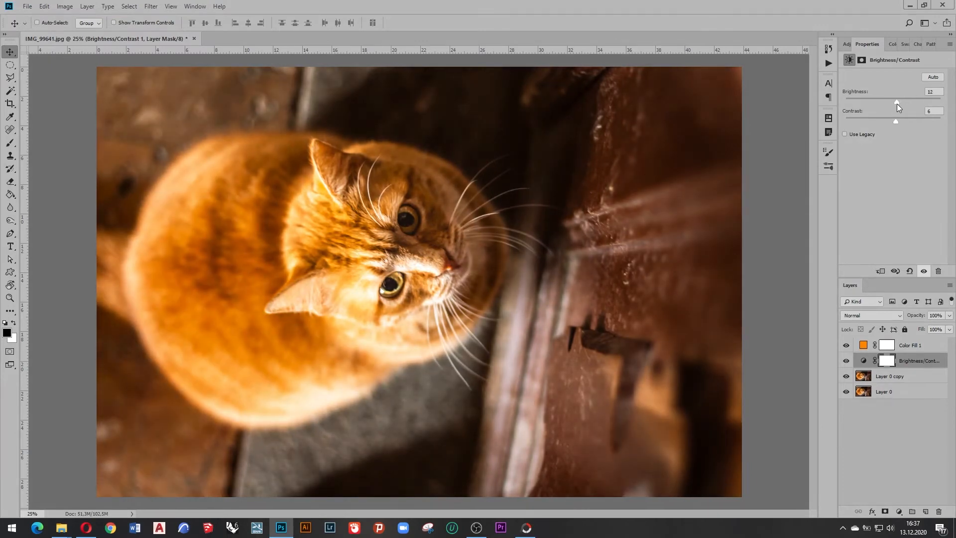
pyautogui.click(846, 359)
pyautogui.click(846, 359)
pyautogui.click(846, 360)
pyautogui.click(846, 360)
# Add a Vibrance adjustment directly above Layer 0 copy with Vibrance +11 and Saturation -5.
pyautogui.click(902, 382)
pyautogui.click(899, 512)
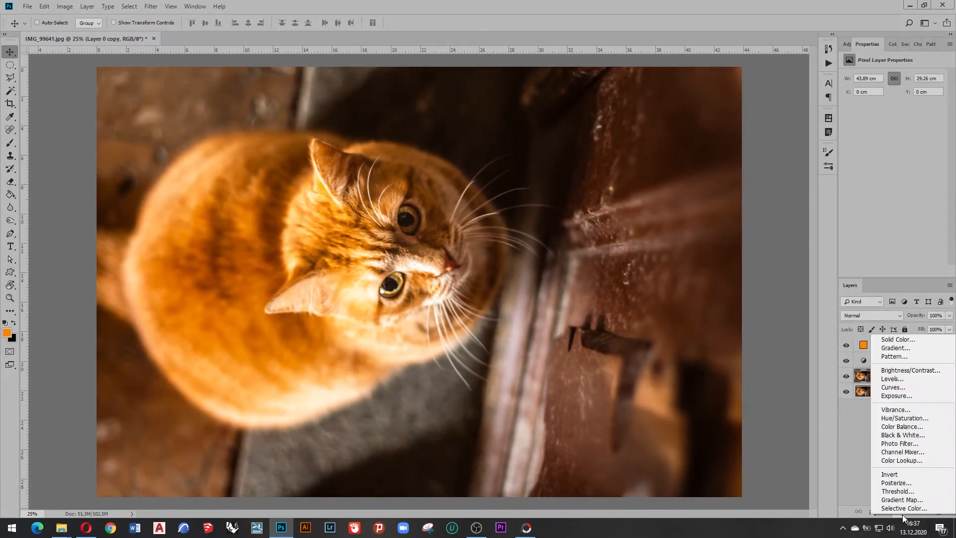
pyautogui.click(932, 409)
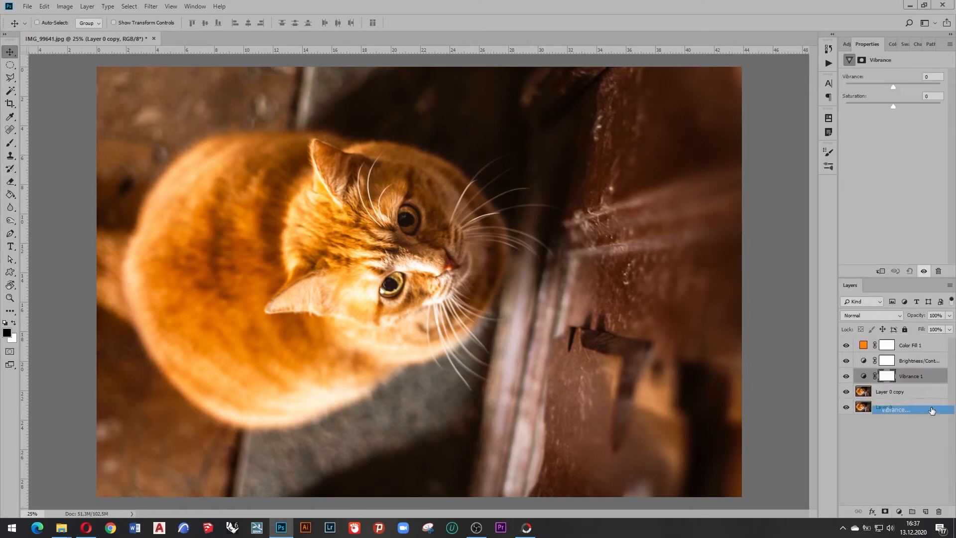
pyautogui.moveTo(931, 85); pyautogui.dragTo(885, 105)
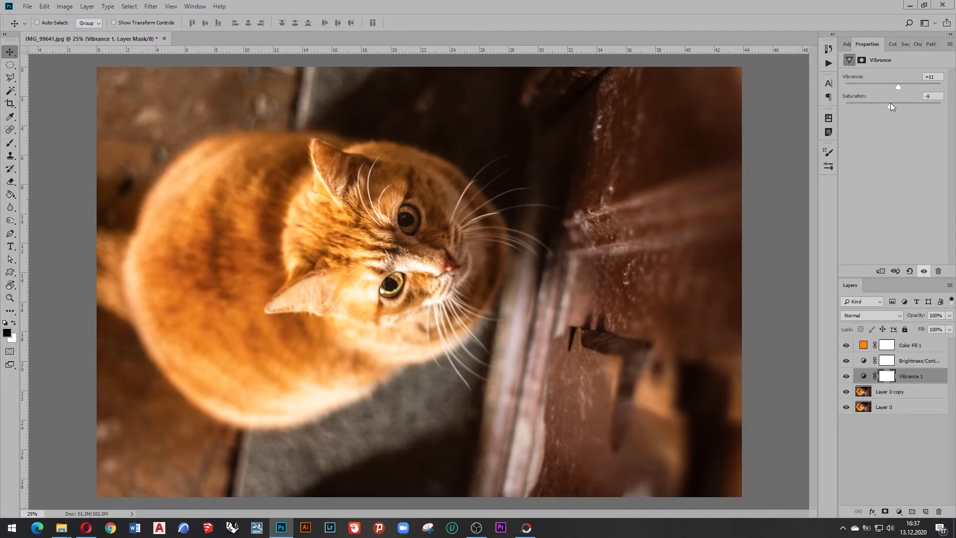
pyautogui.moveTo(935, 96); pyautogui.dragTo(886, 93)
pyautogui.write('-5')
pyautogui.click(938, 156)
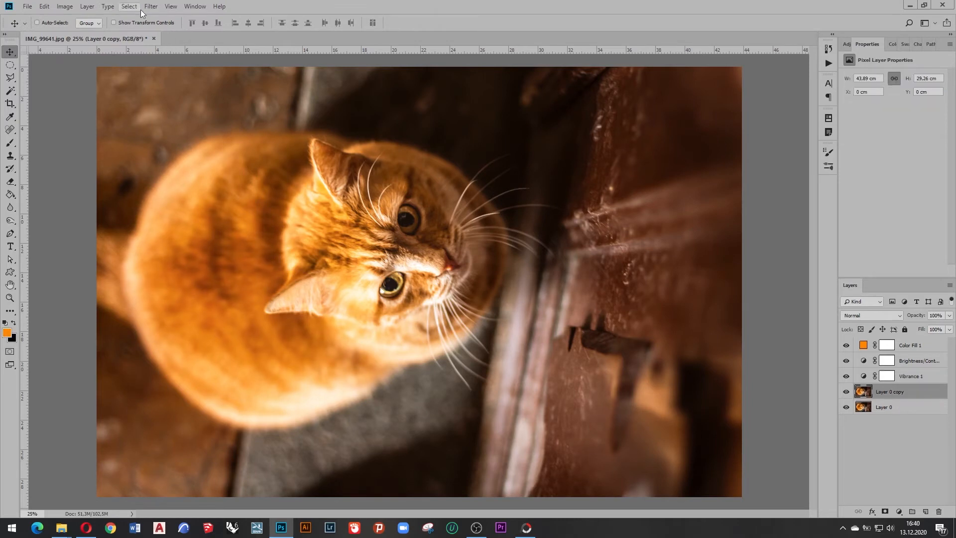
# Apply a 9 px Field Blur from the Blur Gallery to Layer 0 copy.
pyautogui.click(151, 6)
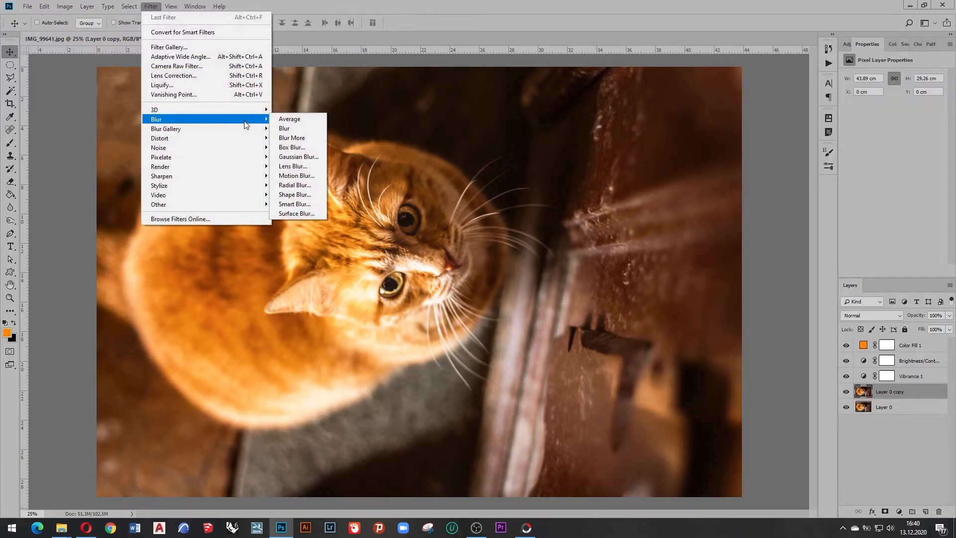
pyautogui.moveTo(245, 128)
pyautogui.click(293, 128)
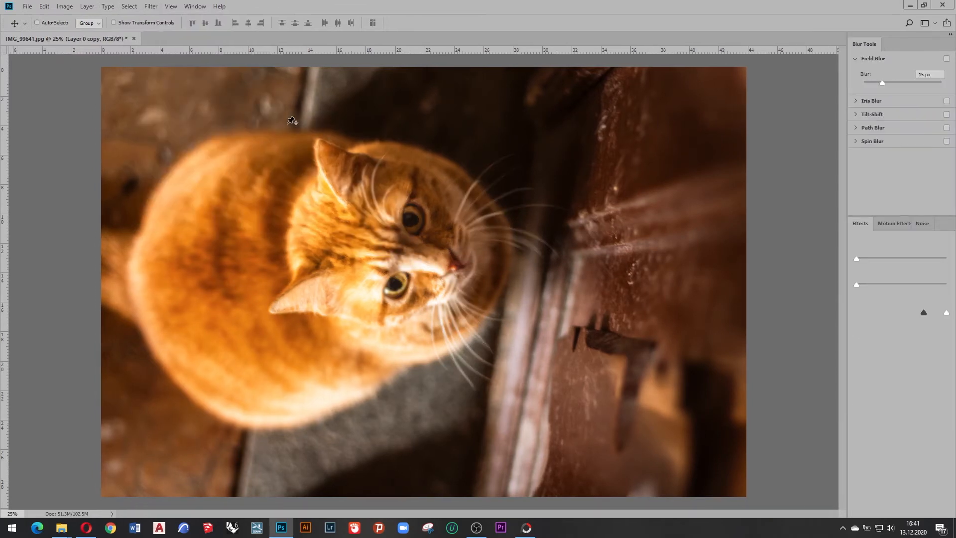
pyautogui.moveTo(857, 260); pyautogui.dragTo(855, 281)
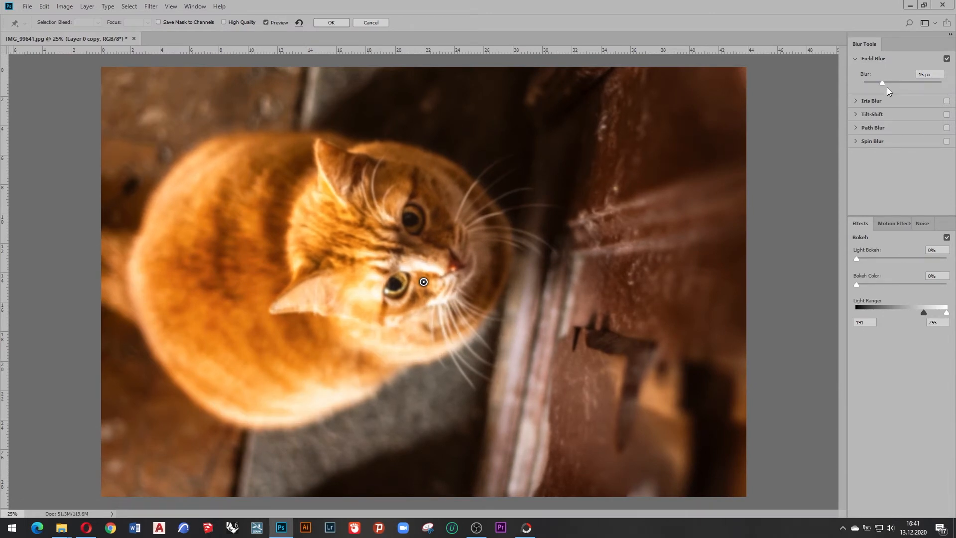
pyautogui.moveTo(882, 84); pyautogui.dragTo(854, 87)
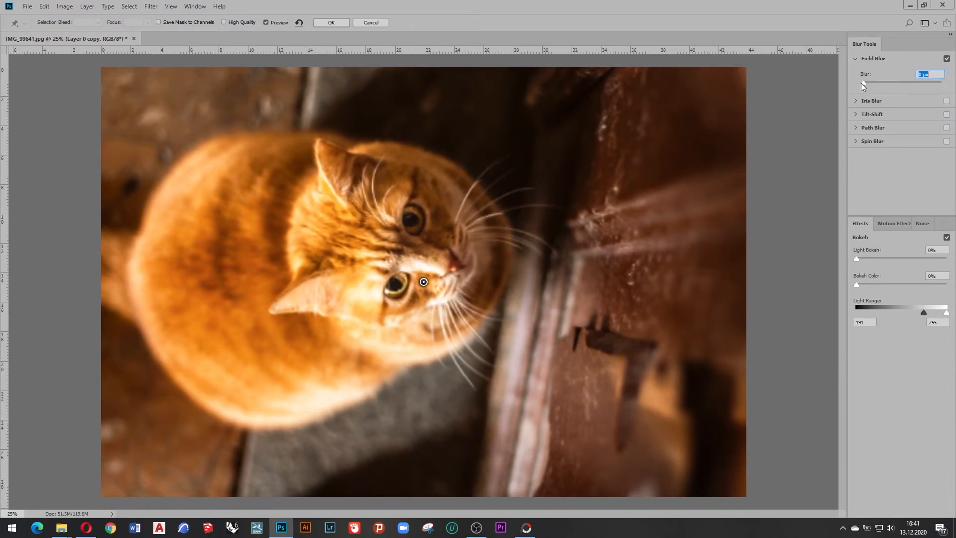
pyautogui.write('9')
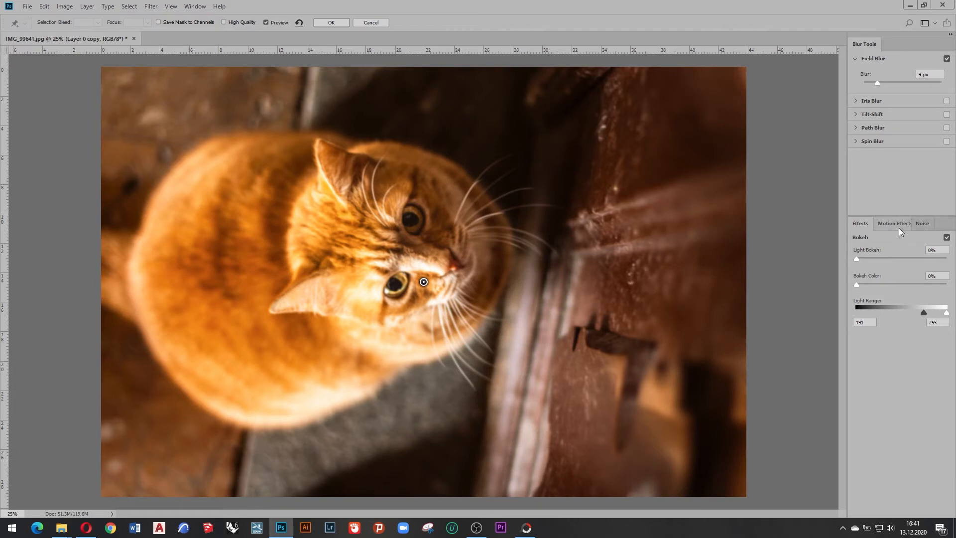
pyautogui.press('Return')
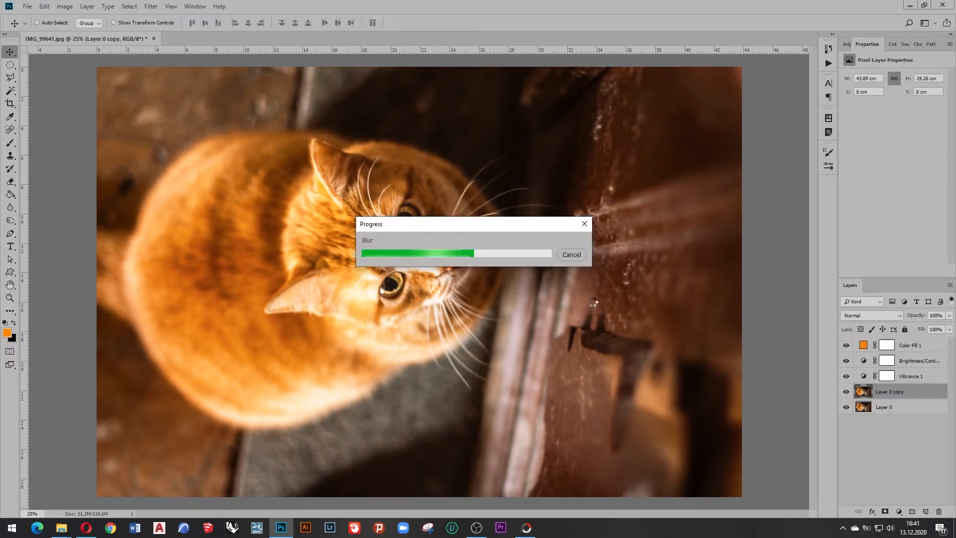
# Add a layer mask to Layer 0 copy and set up a Soft Round brush with size 417 px and 0% hardness.
pyautogui.click(845, 392)
pyautogui.click(884, 512)
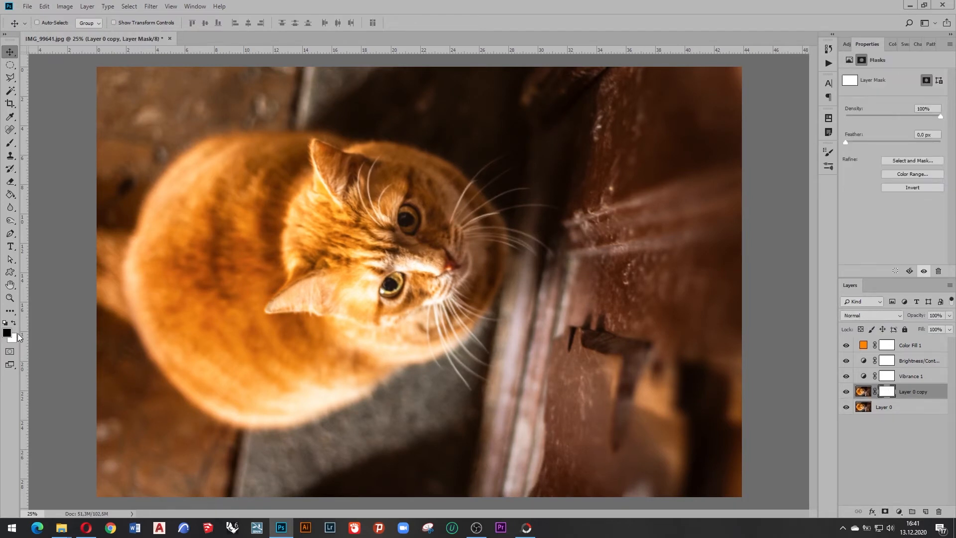
pyautogui.press('b')
pyautogui.rightClick(375, 242)
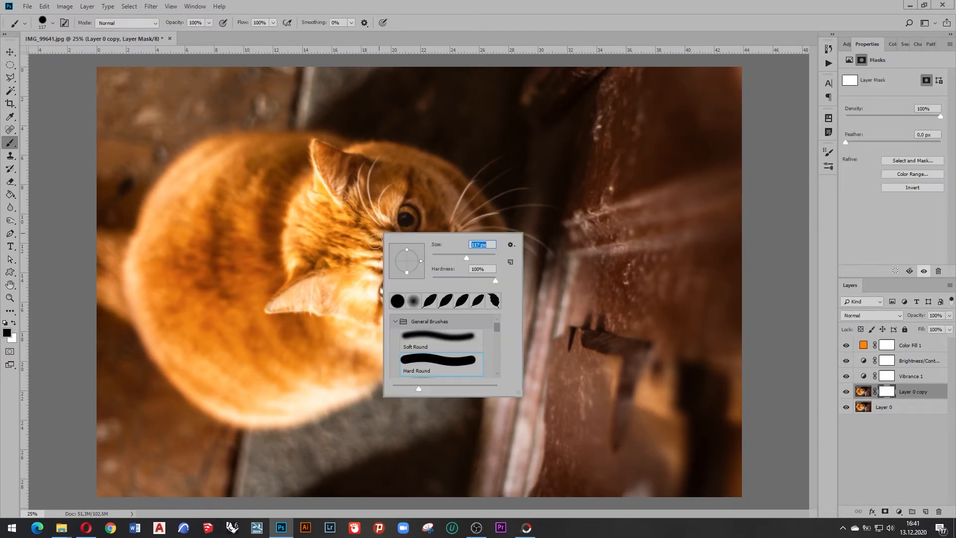
pyautogui.click(413, 301)
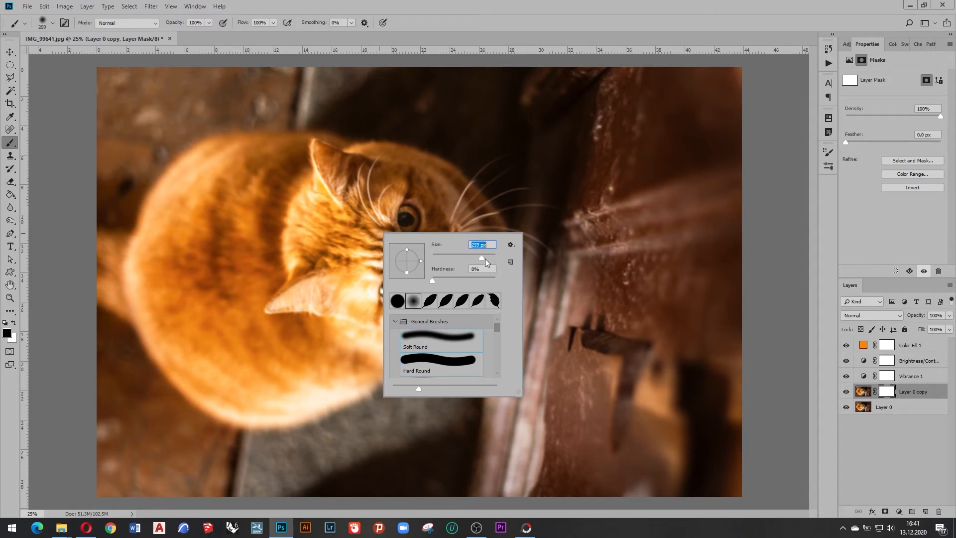
# Paint black on the Layer 0 copy mask over the cat's face to take the blur off the eyes, nose and forehead.
pyautogui.moveTo(374, 223)
pyautogui.mouseDown()
pyautogui.moveTo(419, 242)
pyautogui.moveTo(396, 238)
pyautogui.mouseUp()
pyautogui.scroll(4, 391, 234)
pyautogui.moveTo(408, 173)
pyautogui.mouseDown()
pyautogui.moveTo(218, 314)
pyautogui.moveTo(487, 302)
pyautogui.moveTo(401, 408)
pyautogui.mouseUp()
pyautogui.scroll(-1, 401, 408)
pyautogui.scroll(3, 401, 408)
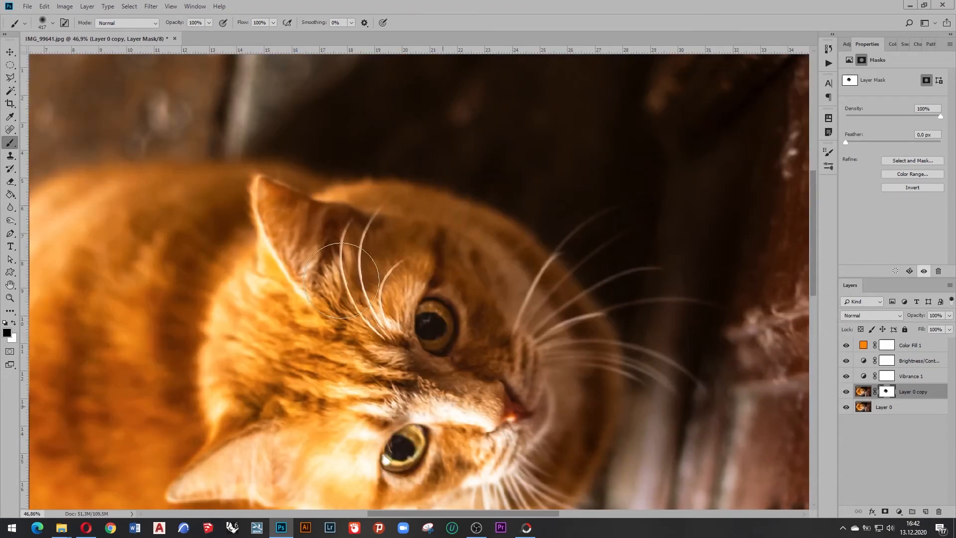
pyautogui.scroll(-2, 362, 278)
pyautogui.scroll(3, 383, 300)
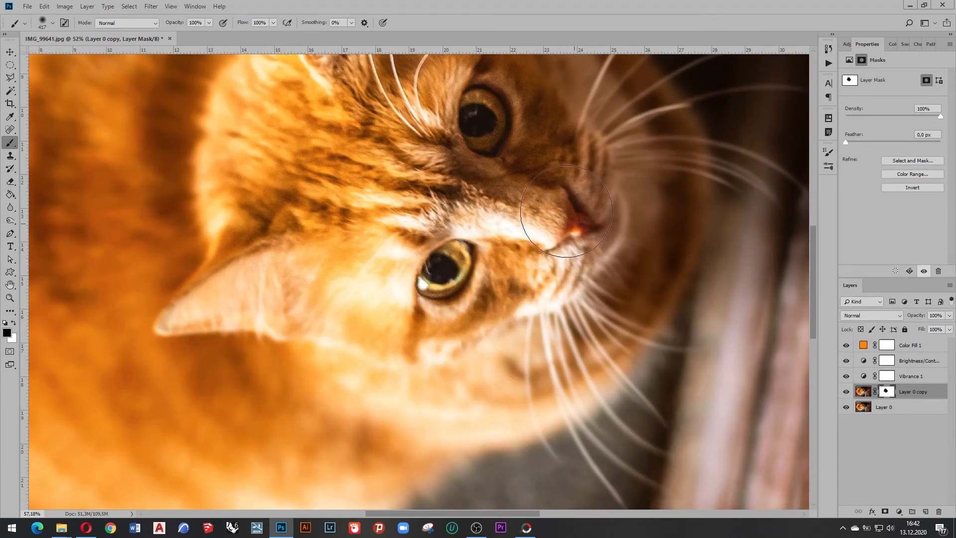
pyautogui.scroll(-2, 498, 293)
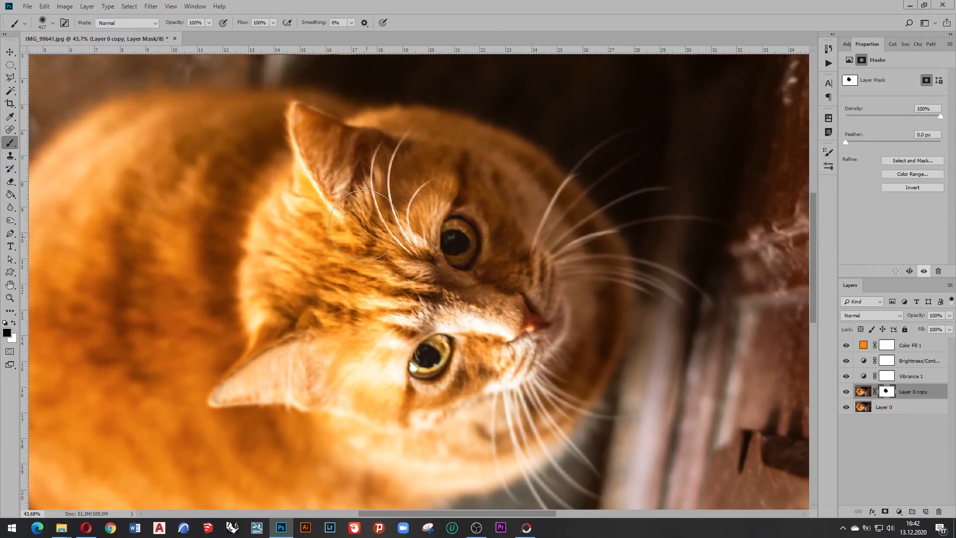
pyautogui.scroll(-2, 446, 278)
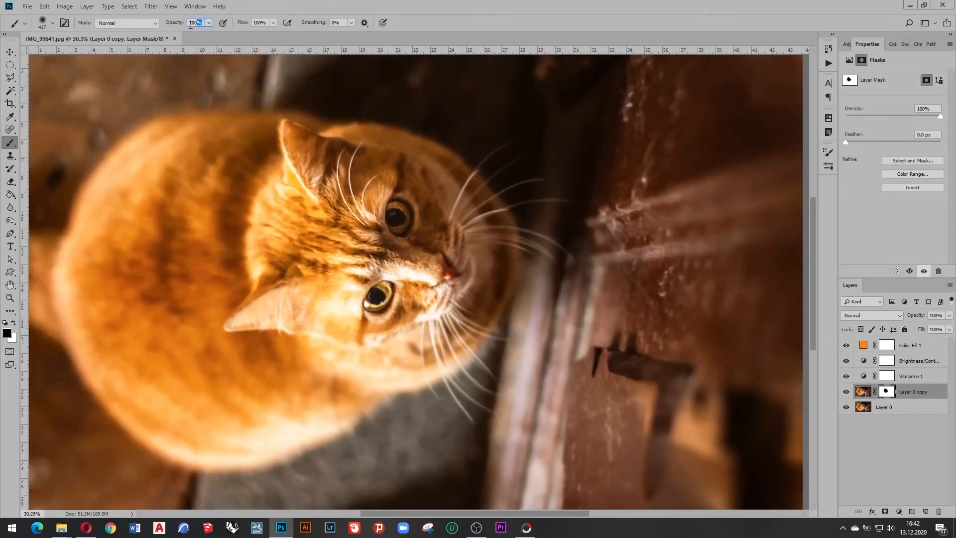
# Set the brush opacity to 30% and paint softly on the mask around the cat's head to blend the blur transition.
pyautogui.write('05')
pyautogui.press('Return')
pyautogui.scroll(-3, 483, 300)
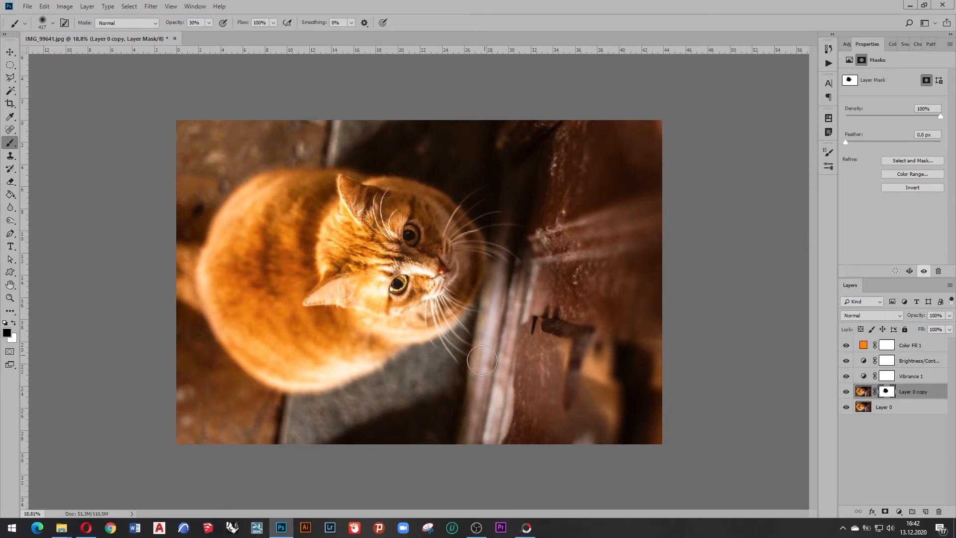
pyautogui.scroll(2, 399, 273)
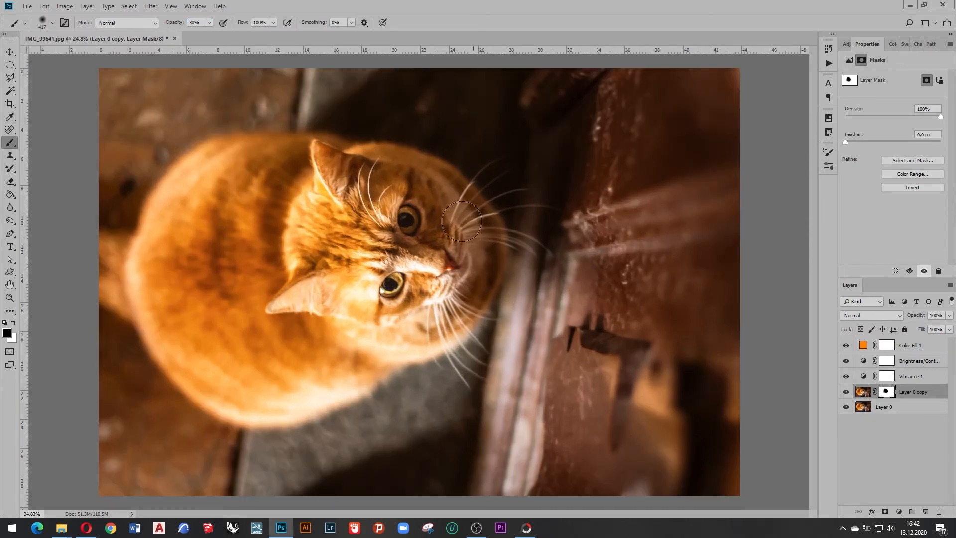
pyautogui.scroll(-2, 445, 257)
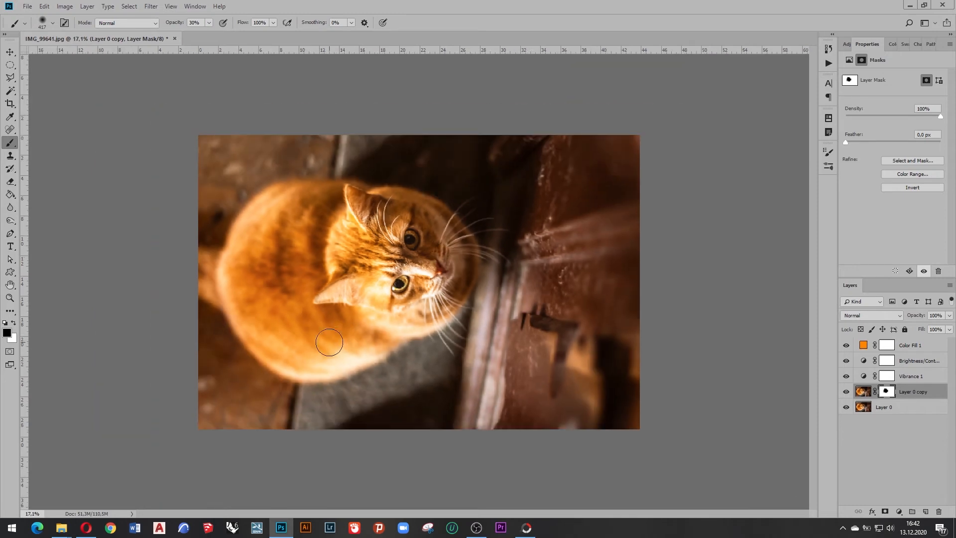
pyautogui.scroll(1, 329, 343)
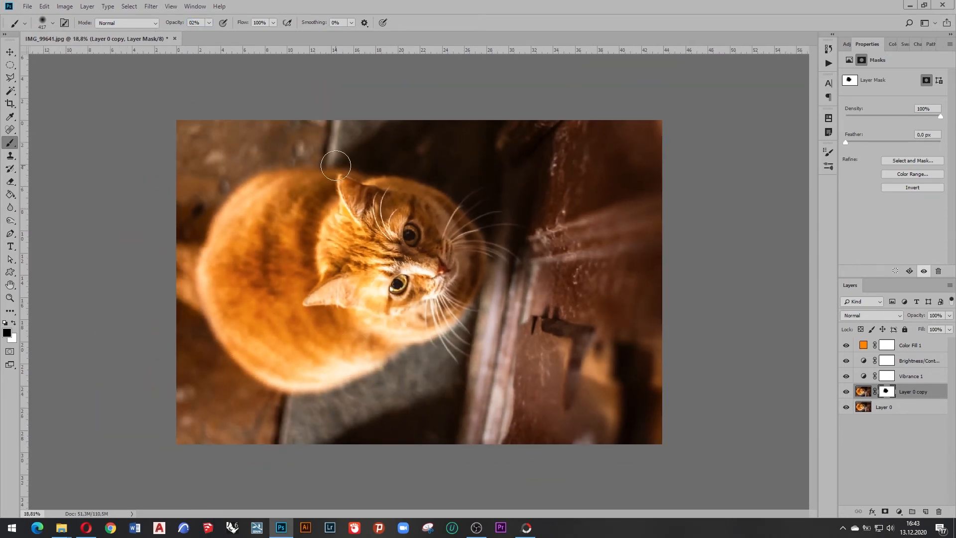
# Set the brush opacity to 20% and enlarge the soft brush to 1102 px.
pyautogui.press('Return')
pyautogui.rightClick(422, 168)
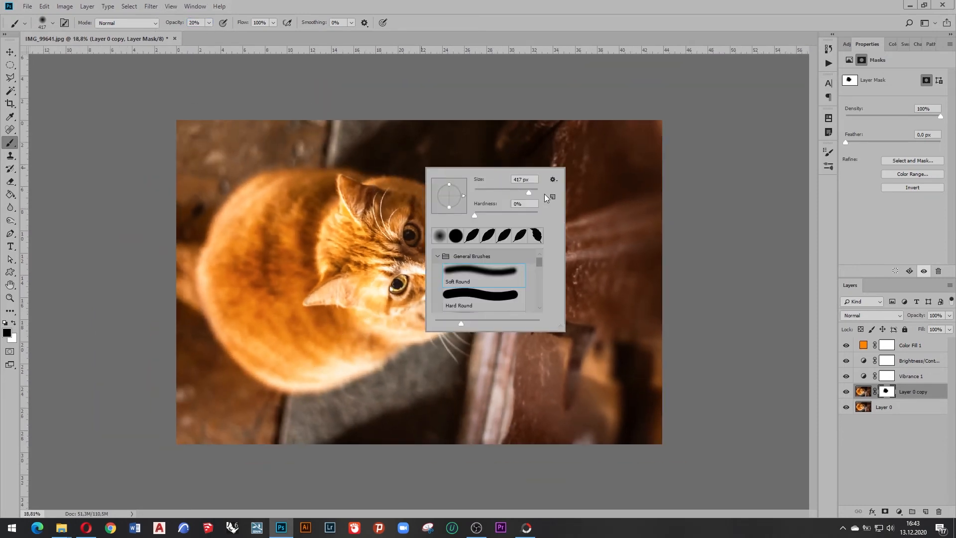
pyautogui.click(534, 192)
pyautogui.click(727, 186)
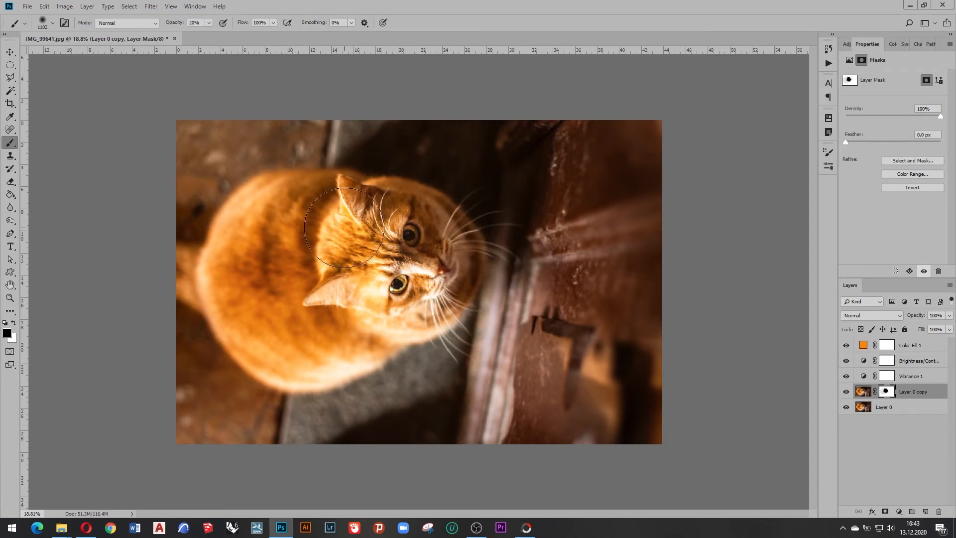
# Set the brush opacity to 100%, switch to the Move tool and toggle Layer 0 copy's visibility to compare the blur.
pyautogui.scroll(-1, 416, 282)
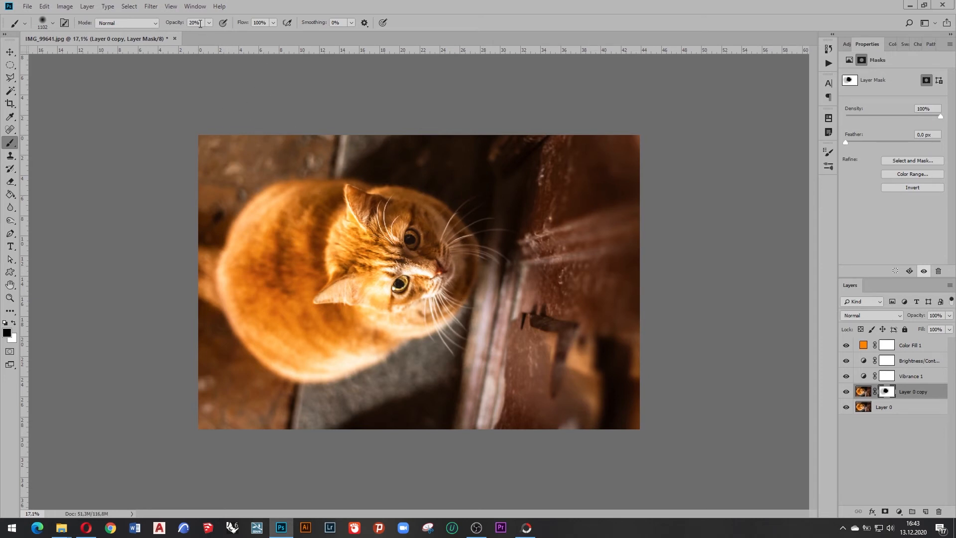
pyautogui.write('00')
pyautogui.press('Return')
pyautogui.scroll(8, 409, 274)
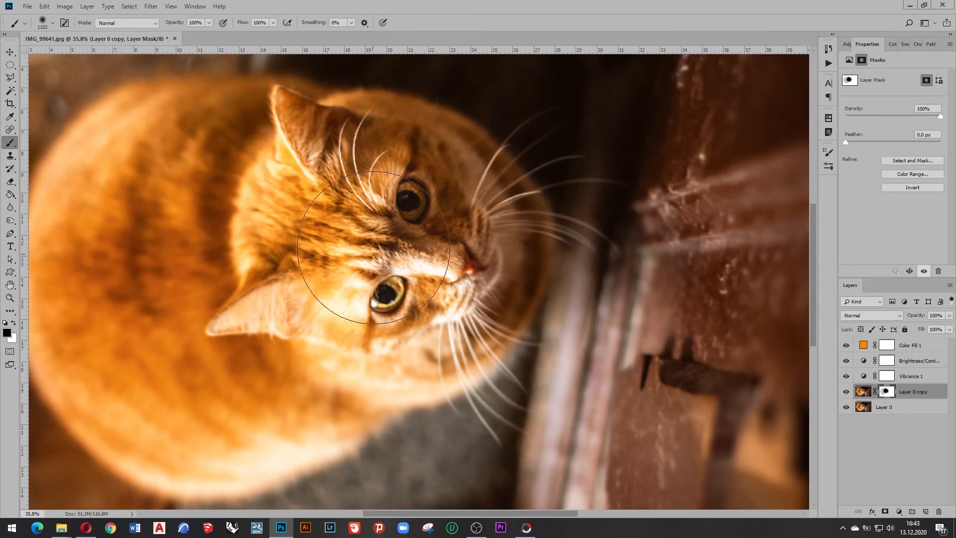
pyautogui.scroll(-6, 518, 307)
pyautogui.press('v')
pyautogui.scroll(1, 517, 307)
pyautogui.click(846, 392)
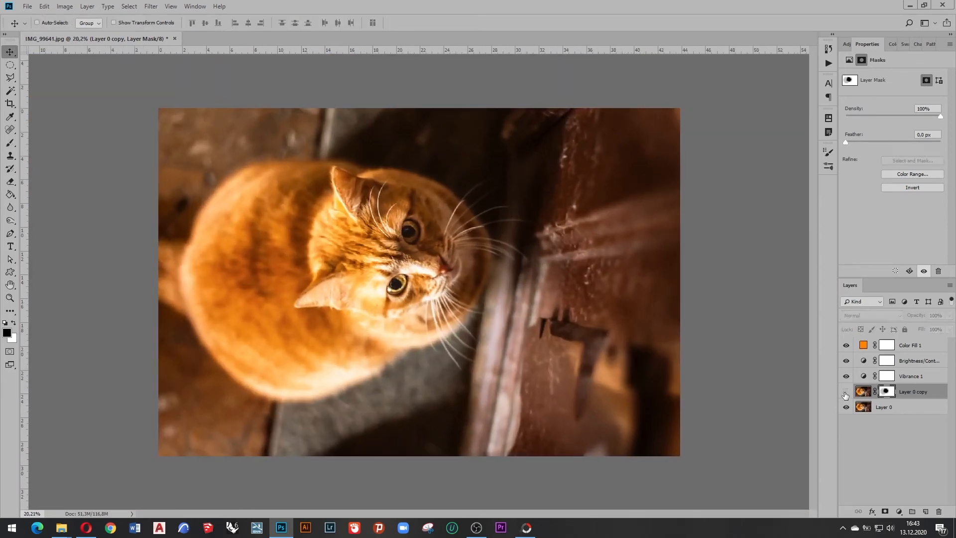
pyautogui.click(846, 392)
# Try duplicating Layer 0 and desaturating the duplicate to black and white, and undo both changes.
pyautogui.click(905, 412)
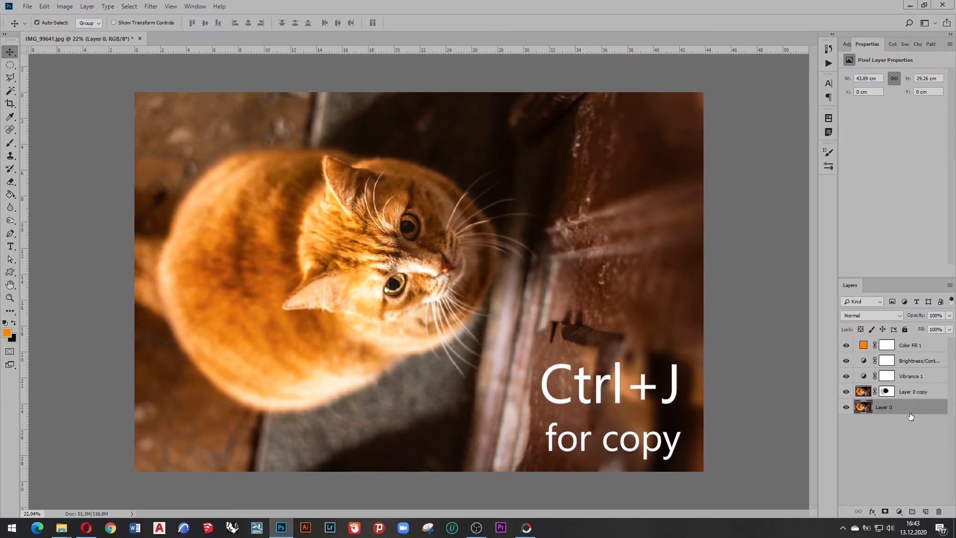
pyautogui.hotkey('ctrl', 'j')
pyautogui.rightClick(914, 408)
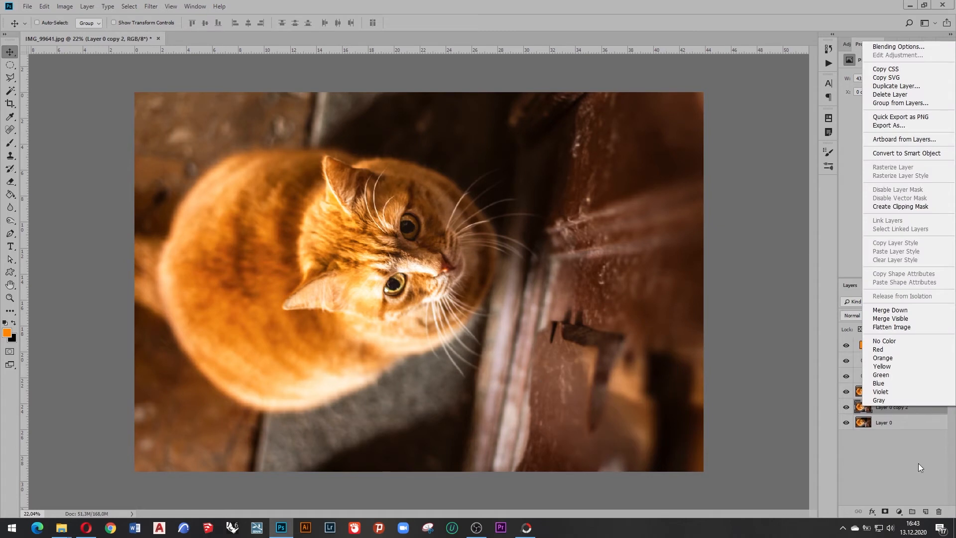
pyautogui.press('Escape')
pyautogui.hotkey('ctrl', 'shift', 'u')
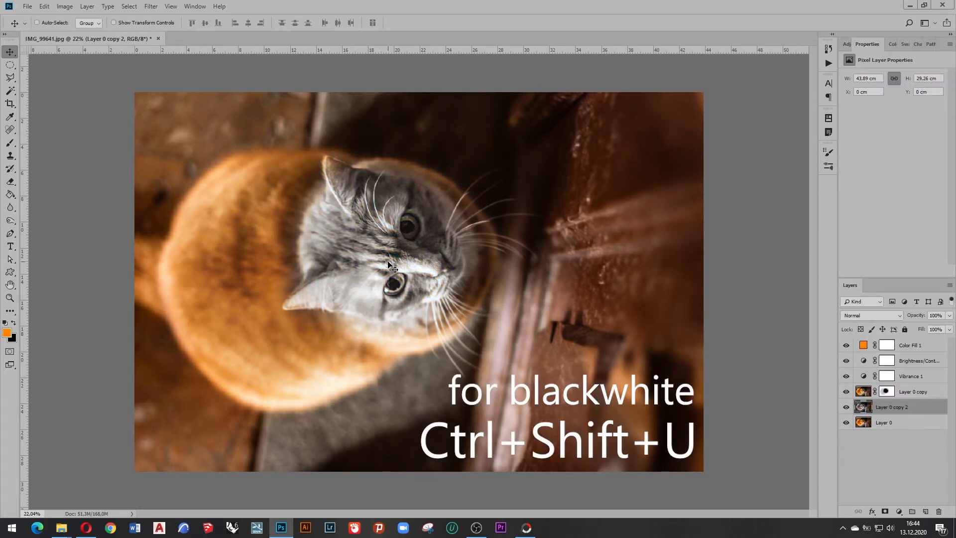
pyautogui.scroll(-1, 390, 265)
pyautogui.hotkey('ctrl', 'alt', 'z')
pyautogui.hotkey('ctrl', 'alt', 'z')
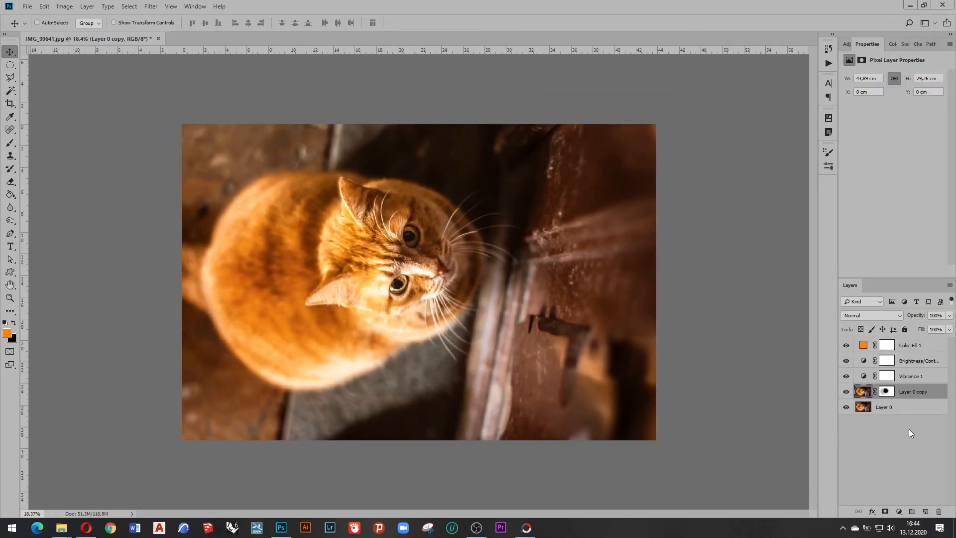
# Merge Layer 0 and Layer 0 copy into one layer and duplicate the merged layer.
pyautogui.hotkey('alt', 'z')
pyautogui.hotkey('alt', 'z')
pyautogui.click(908, 407)
pyautogui.keyDown('ctrl'); pyautogui.click(909, 394); pyautogui.keyUp('ctrl')
pyautogui.rightClick(910, 393)
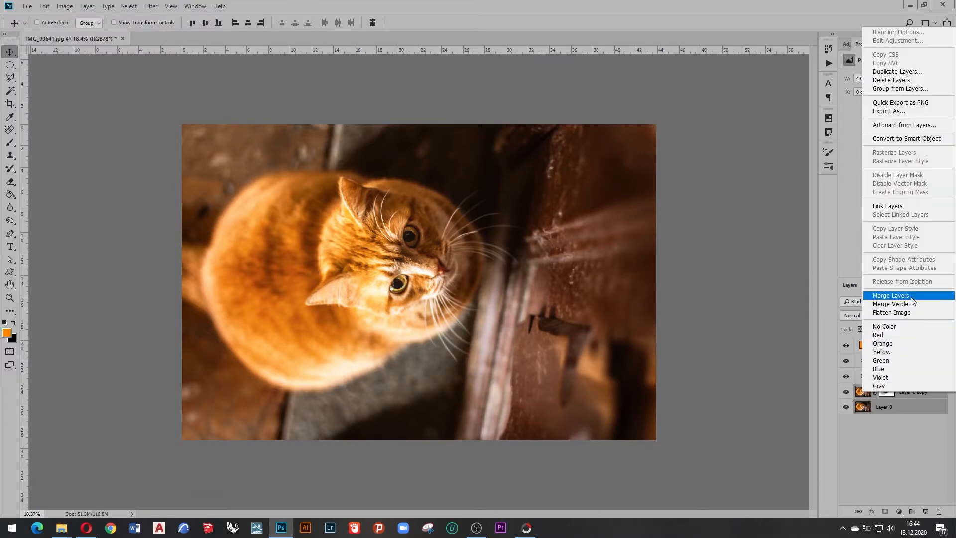
pyautogui.click(894, 296)
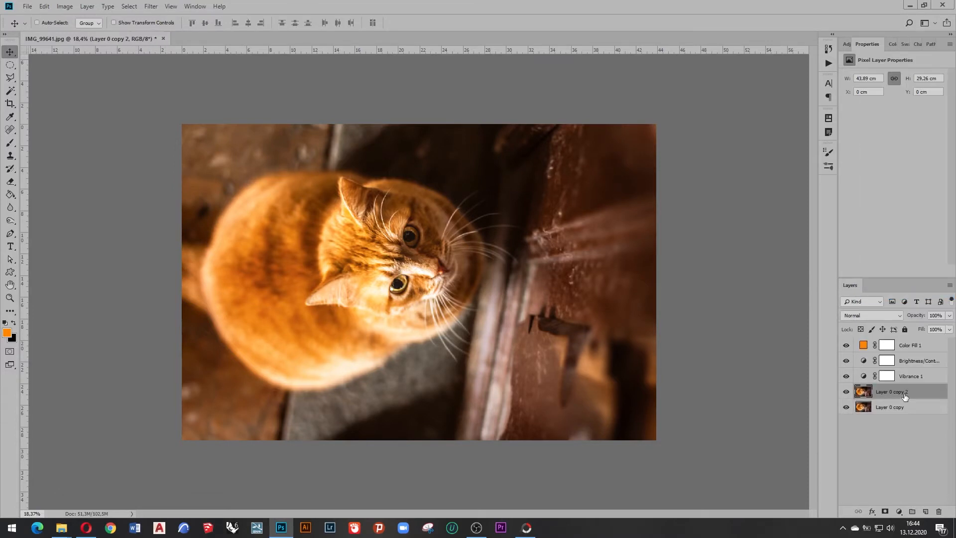
pyautogui.scroll(1, 432, 276)
# Desaturate the duplicated layer to black and white and apply a High Pass filter to it.
pyautogui.hotkey('ctrl', 'shift', 'u')
pyautogui.click(151, 6)
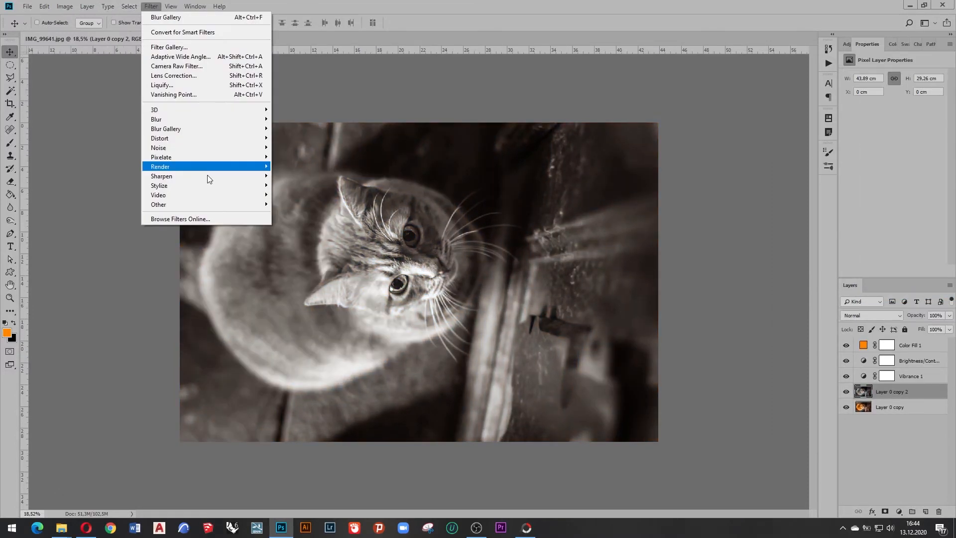
pyautogui.click(299, 214)
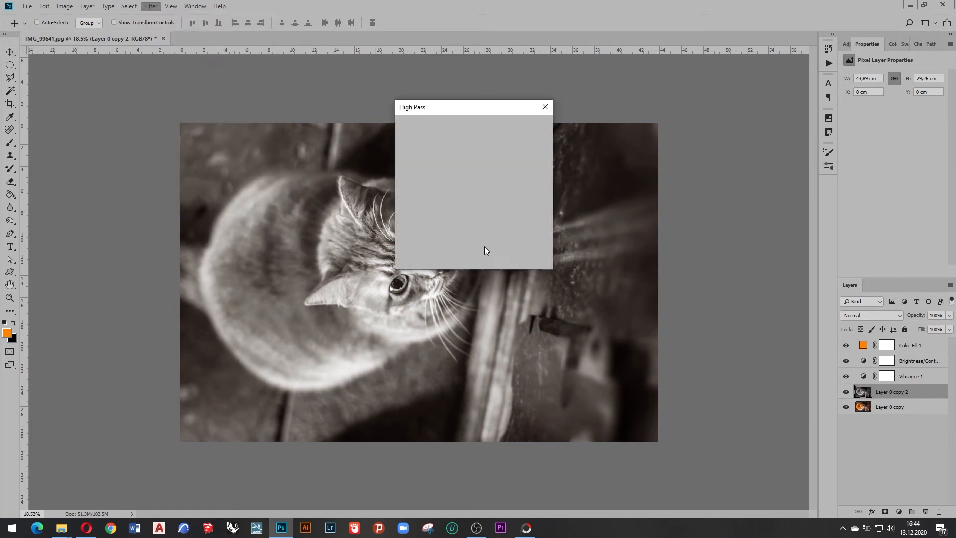
pyautogui.moveTo(474, 106); pyautogui.dragTo(614, 145)
pyautogui.scroll(2, 682, 167)
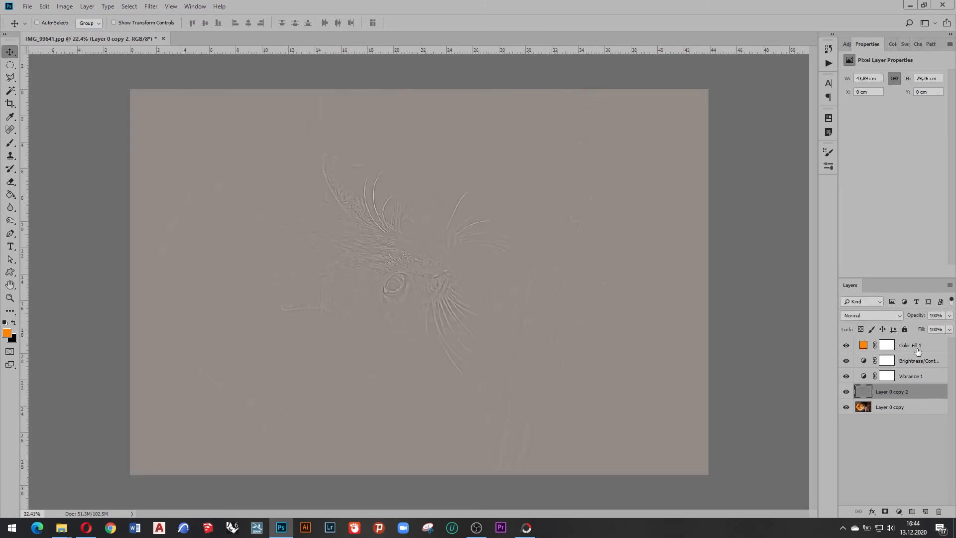
# Set the High Pass layer's blend mode to Soft Light and toggle its visibility to compare the sharpening.
pyautogui.click(875, 316)
pyautogui.click(872, 194)
pyautogui.scroll(1, 453, 257)
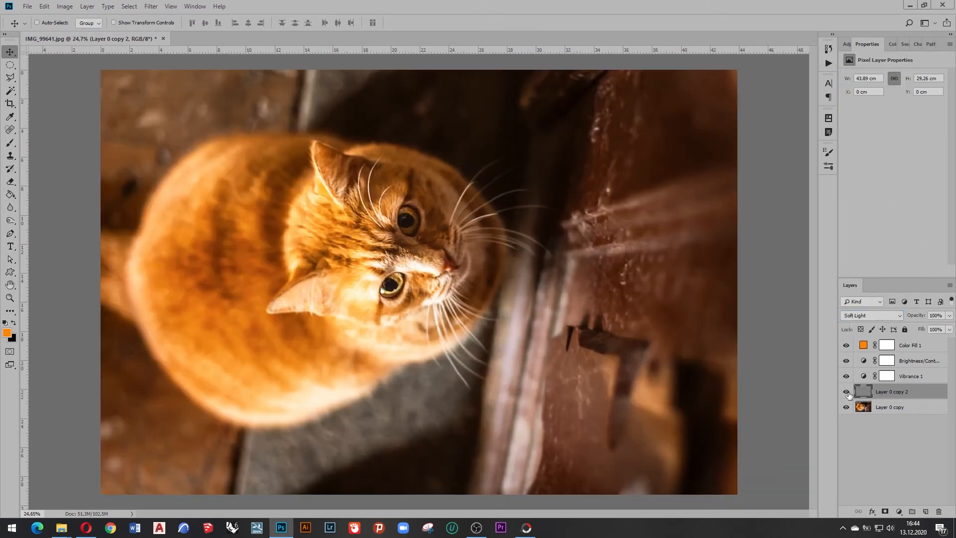
pyautogui.click(846, 392)
pyautogui.click(846, 392)
pyautogui.click(846, 392)
pyautogui.click(846, 392)
pyautogui.scroll(-3, 433, 312)
pyautogui.scroll(1, 432, 310)
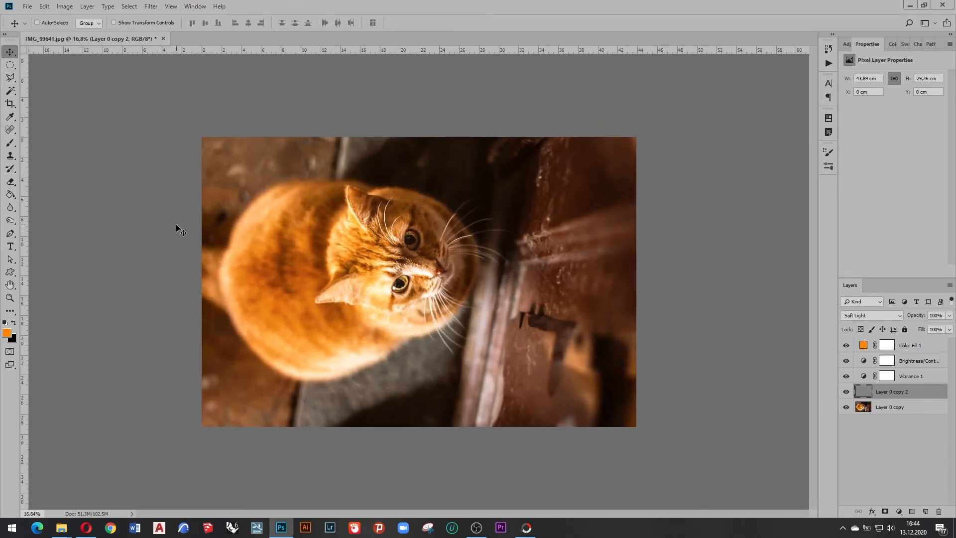
# Set up the Eraser with a Hard Round brush of size 495 px and 40% opacity.
pyautogui.press('e')
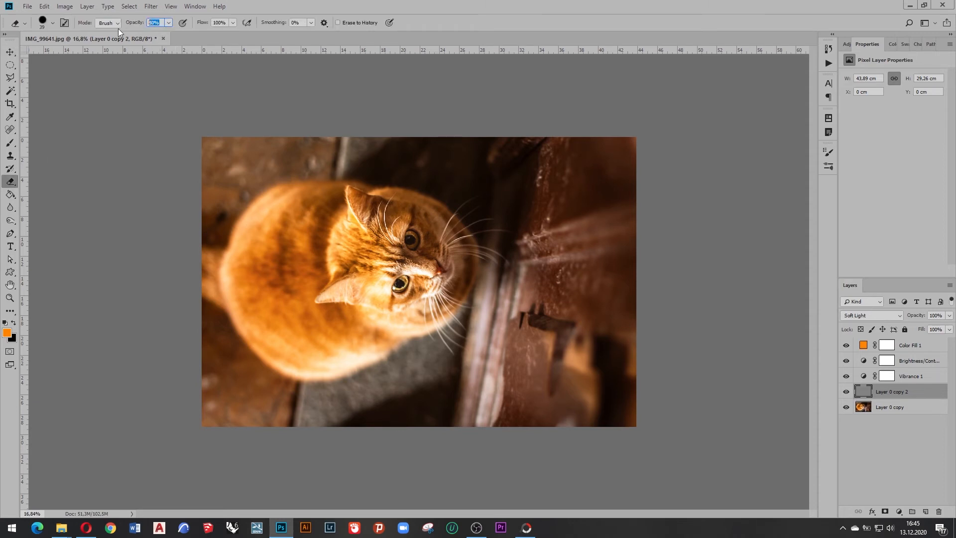
pyautogui.rightClick(348, 199)
pyautogui.moveTo(347, 197); pyautogui.dragTo(384, 198)
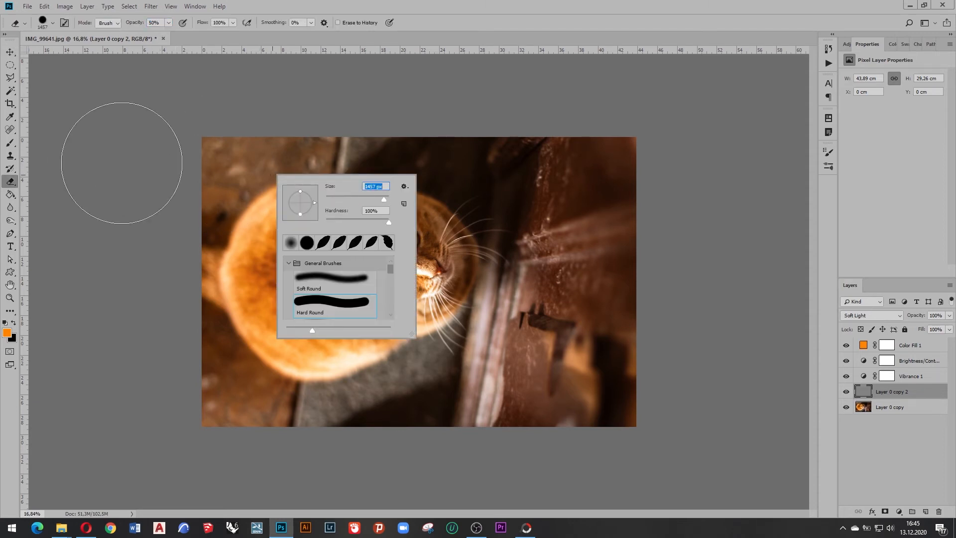
pyautogui.click(122, 163)
pyautogui.scroll(-2, 297, 242)
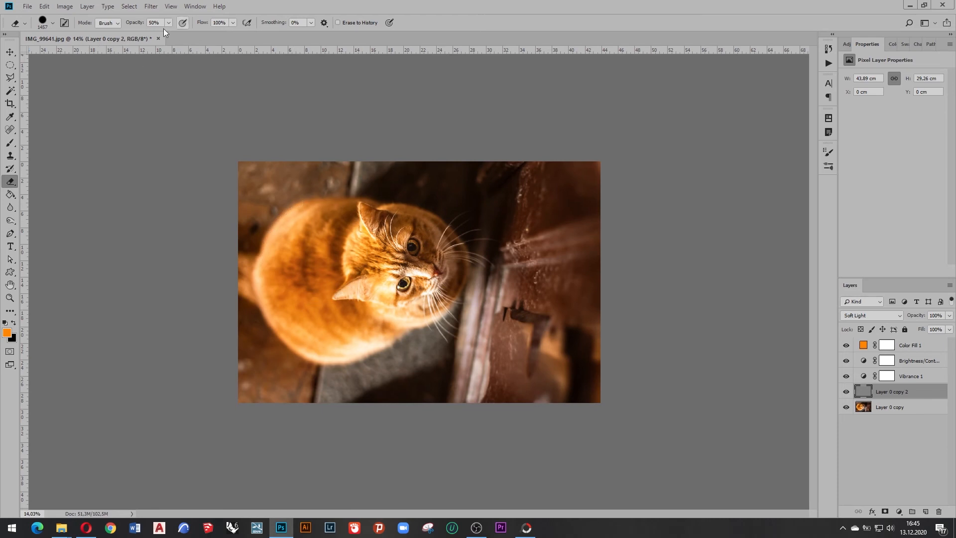
pyautogui.moveTo(129, 23); pyautogui.dragTo(124, 24)
pyautogui.rightClick(290, 176)
pyautogui.write('480')
pyautogui.press('Return')
pyautogui.rightClick(255, 128)
pyautogui.rightClick(259, 187)
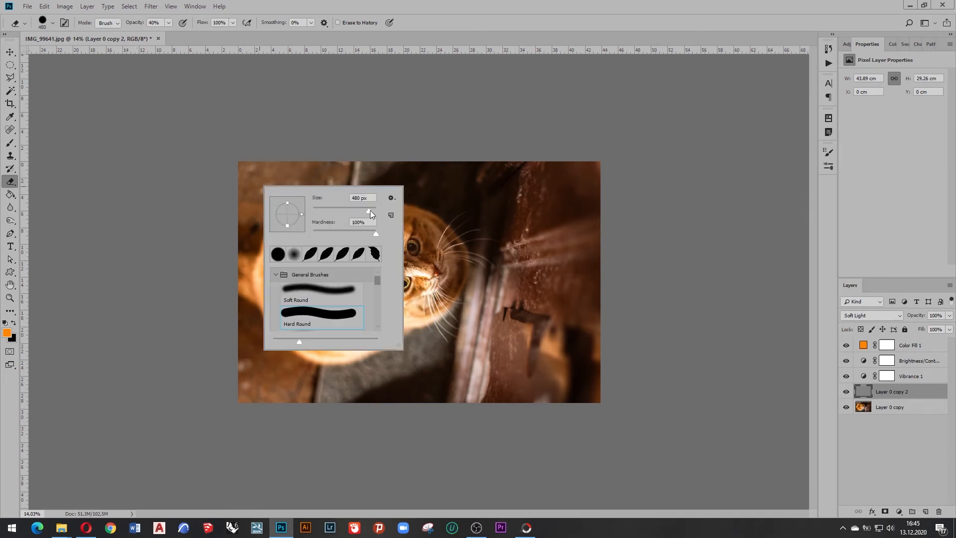
pyautogui.click(370, 209)
# Erase the sharpening from the background on Layer 0 copy 2, raising the eraser opacity to 70% for the second pass.
pyautogui.moveTo(244, 181)
pyautogui.mouseDown()
pyautogui.moveTo(584, 173)
pyautogui.moveTo(552, 245)
pyautogui.moveTo(582, 332)
pyautogui.mouseUp()
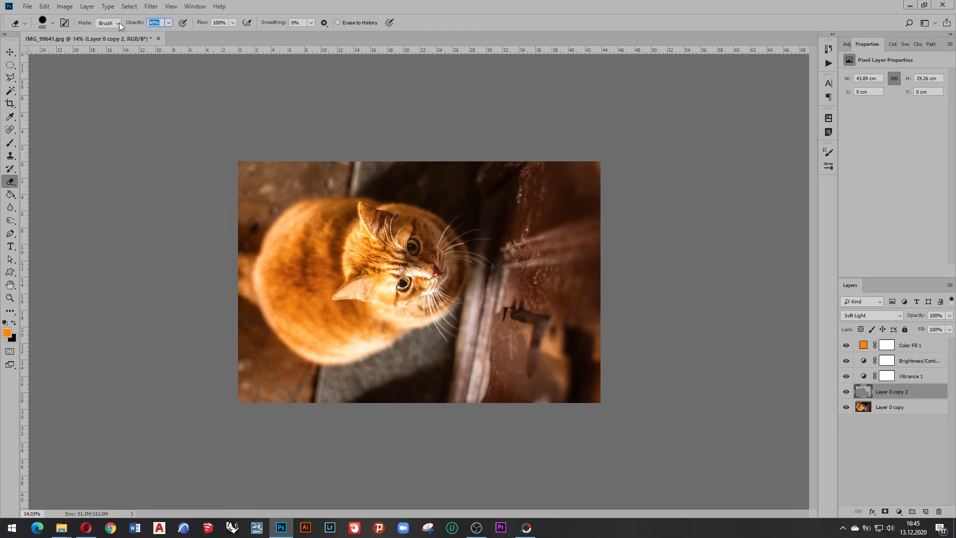
pyautogui.write('70')
pyautogui.press('Return')
pyautogui.moveTo(349, 408)
pyautogui.mouseDown()
pyautogui.moveTo(589, 224)
pyautogui.moveTo(595, 157)
pyautogui.mouseUp()
pyautogui.press('v')
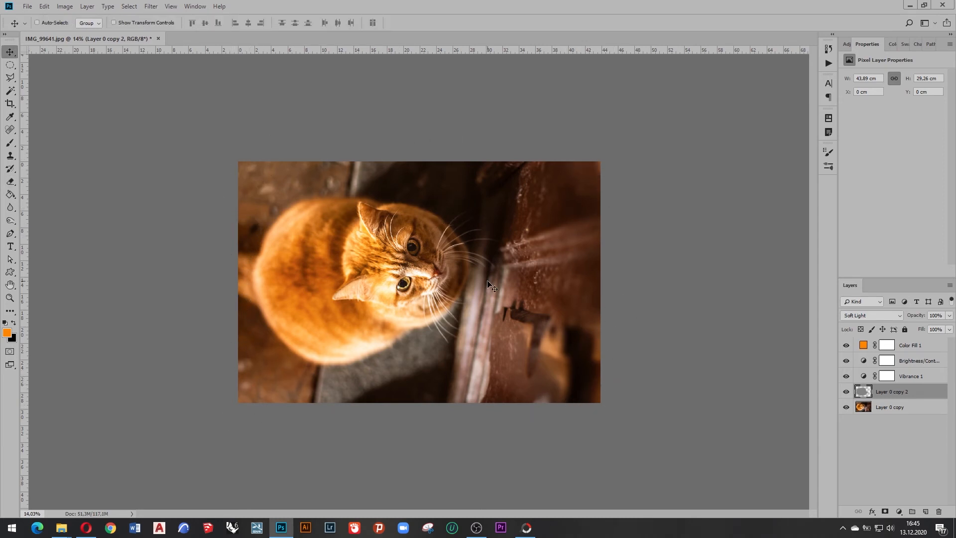
# Examine the sharpening on the cat at several zoom levels with Layer 0 copy 2 hidden and shown.
pyautogui.scroll(3, 414, 255)
pyautogui.scroll(-3, 414, 255)
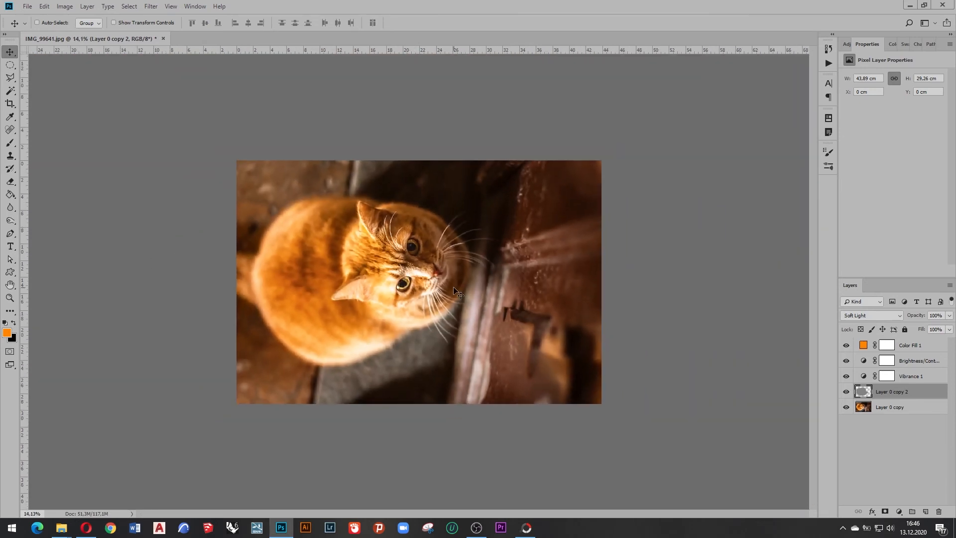
pyautogui.scroll(-1, 489, 273)
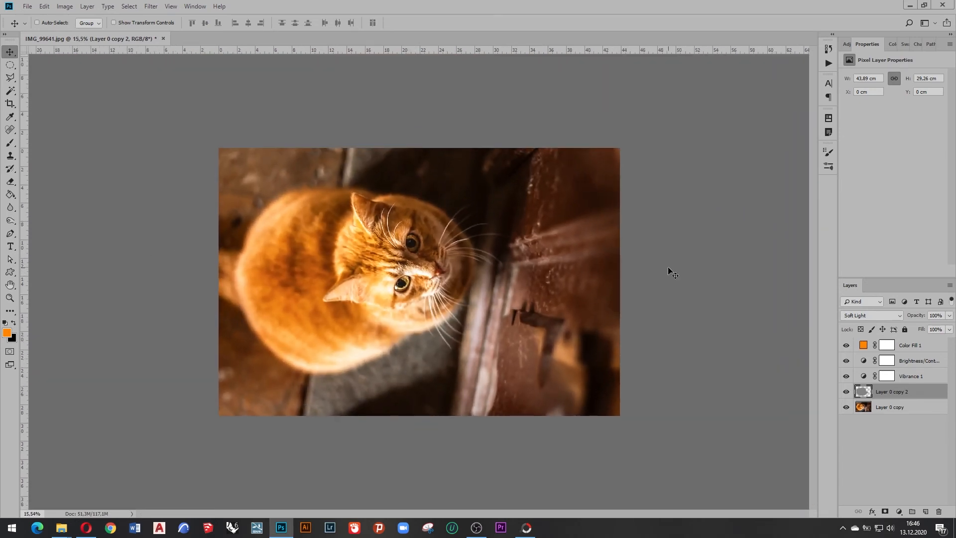
pyautogui.scroll(1, 541, 271)
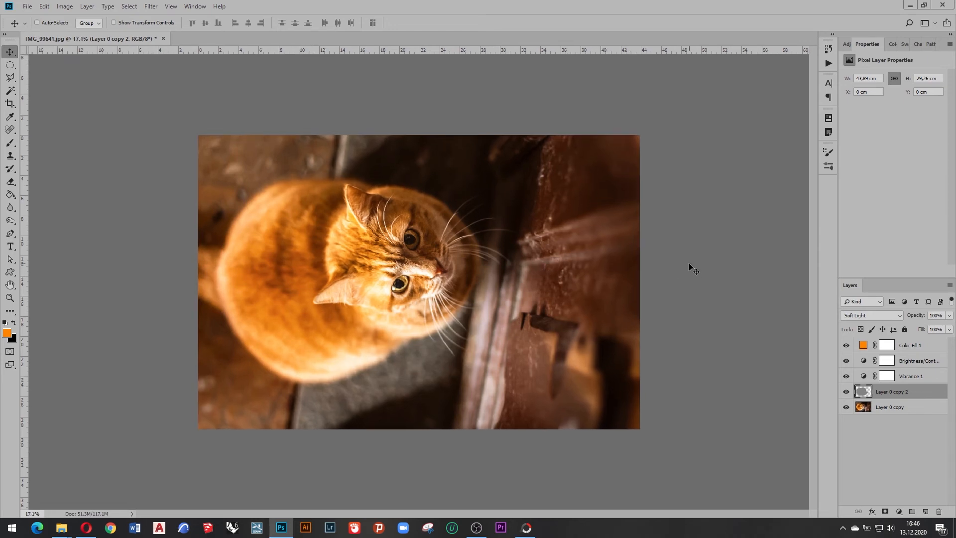
pyautogui.scroll(-1, 512, 205)
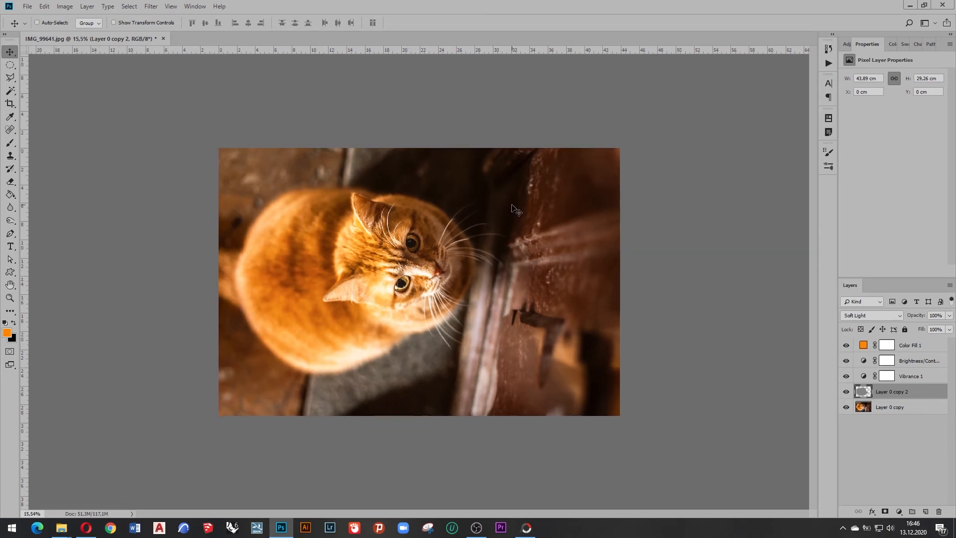
pyautogui.click(846, 393)
pyautogui.click(846, 393)
pyautogui.hotkey('ctrl', '0')
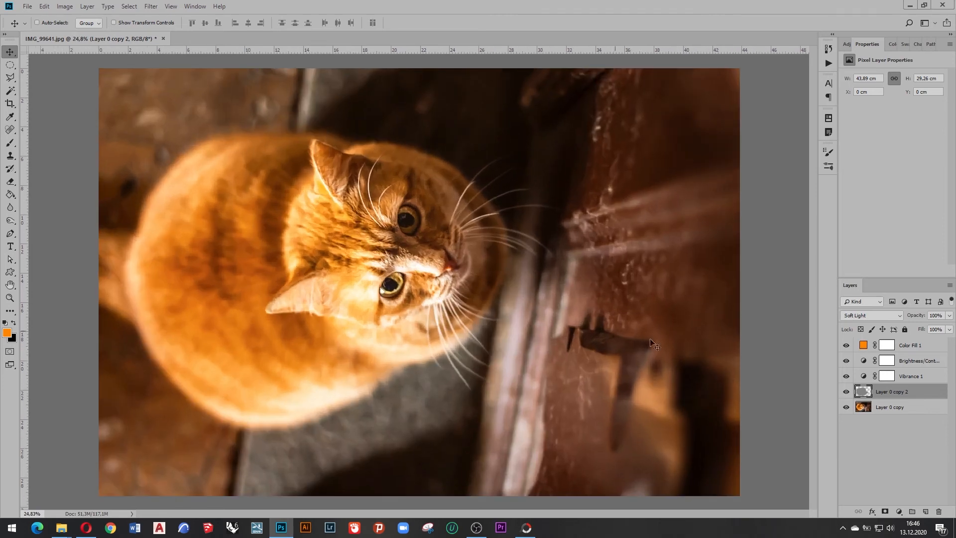
pyautogui.click(846, 392)
pyautogui.click(846, 393)
pyautogui.hotkey('ctrl', '+')
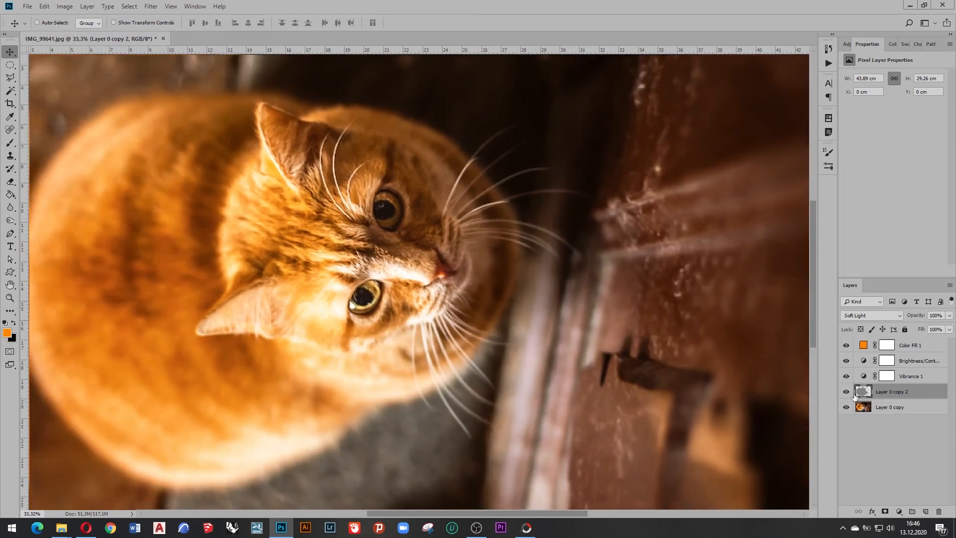
pyautogui.click(846, 392)
pyautogui.click(846, 392)
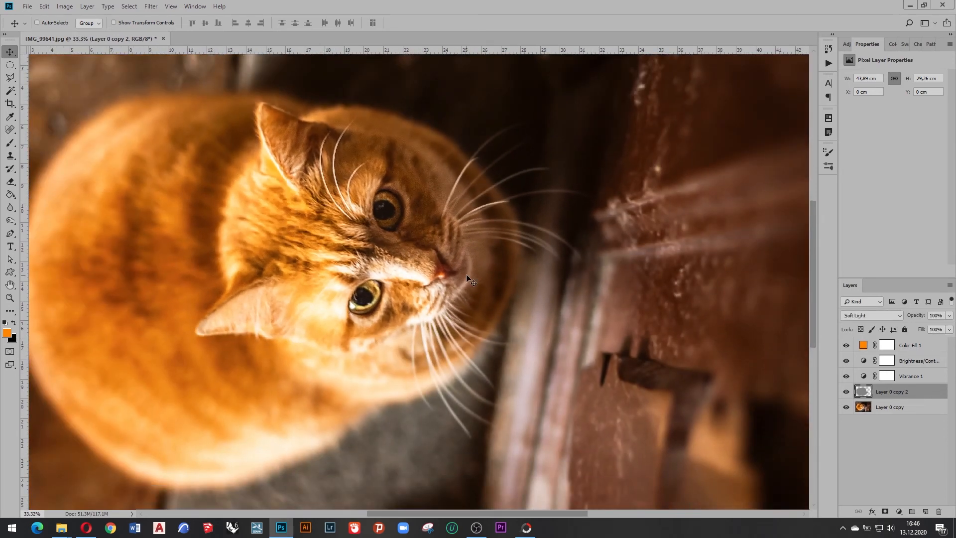
pyautogui.scroll(-3, 466, 274)
pyautogui.scroll(-1, 468, 274)
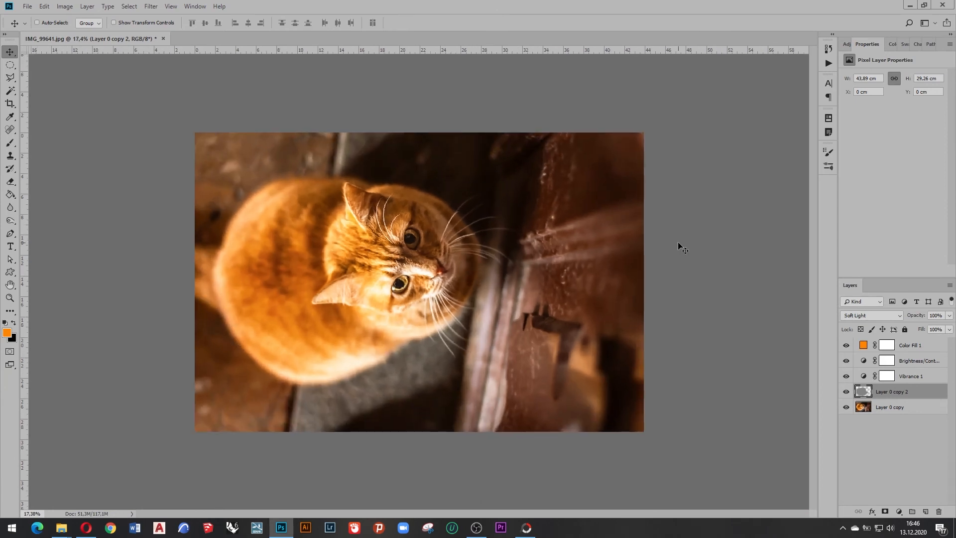
# Save a JPEG copy of the finished image as IMG_99642.jpg in the Yeni folder.
pyautogui.scroll(2, 678, 242)
pyautogui.click(28, 6)
pyautogui.click(45, 118)
pyautogui.click(582, 145)
pyautogui.click(28, 7)
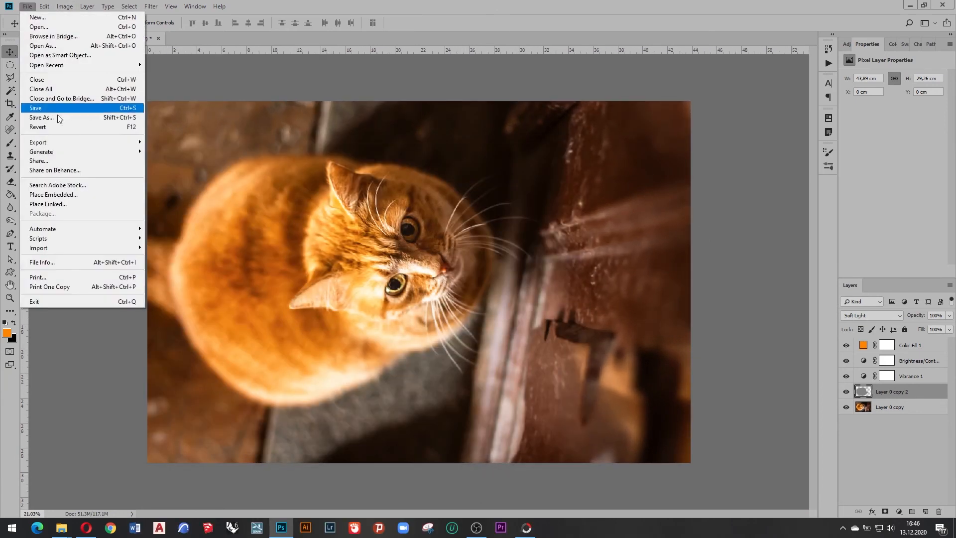
pyautogui.click(58, 118)
pyautogui.click(294, 339)
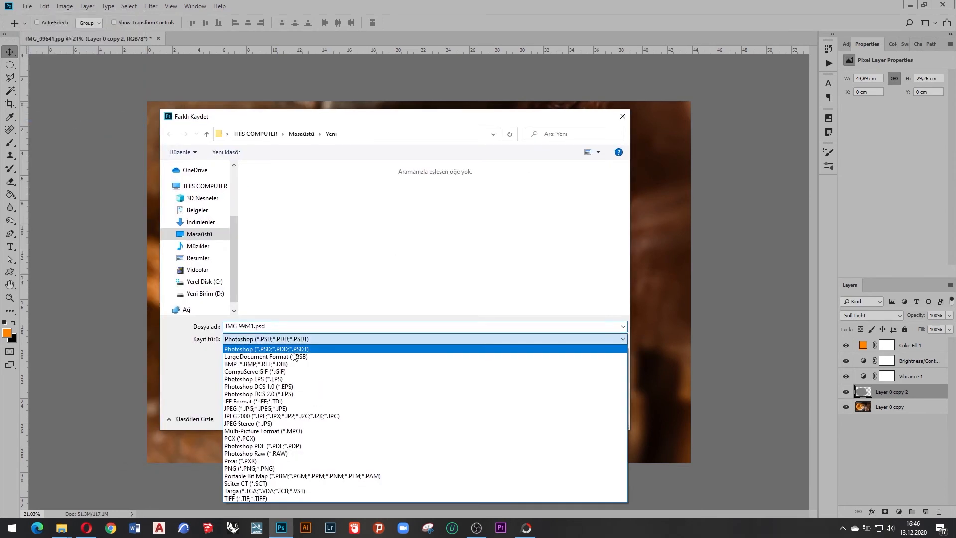
pyautogui.click(255, 408)
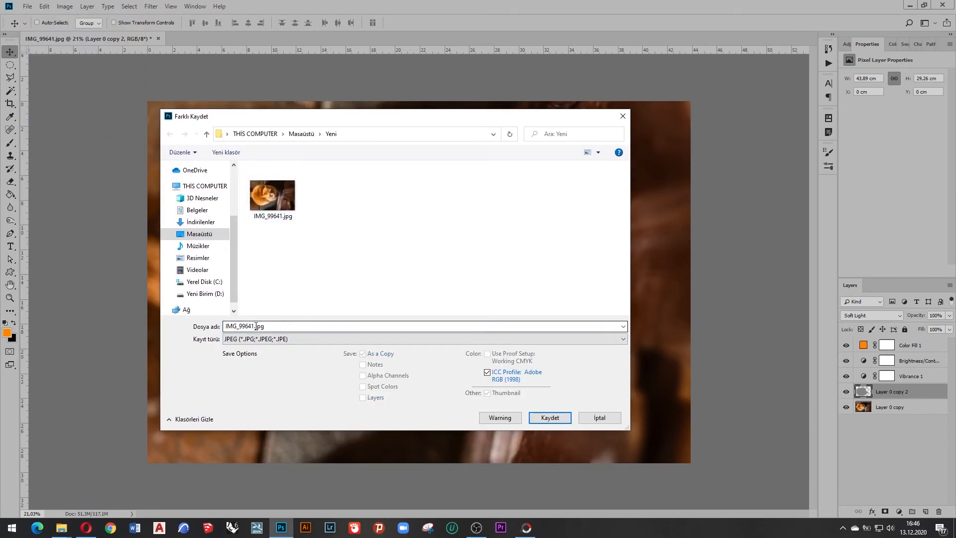
pyautogui.click(292, 326)
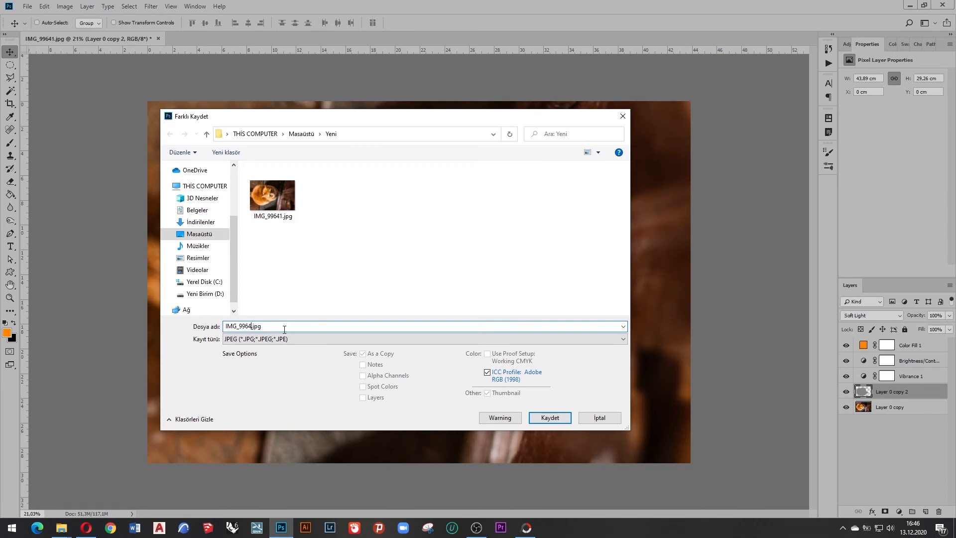
pyautogui.click(550, 422)
pyautogui.click(282, 103)
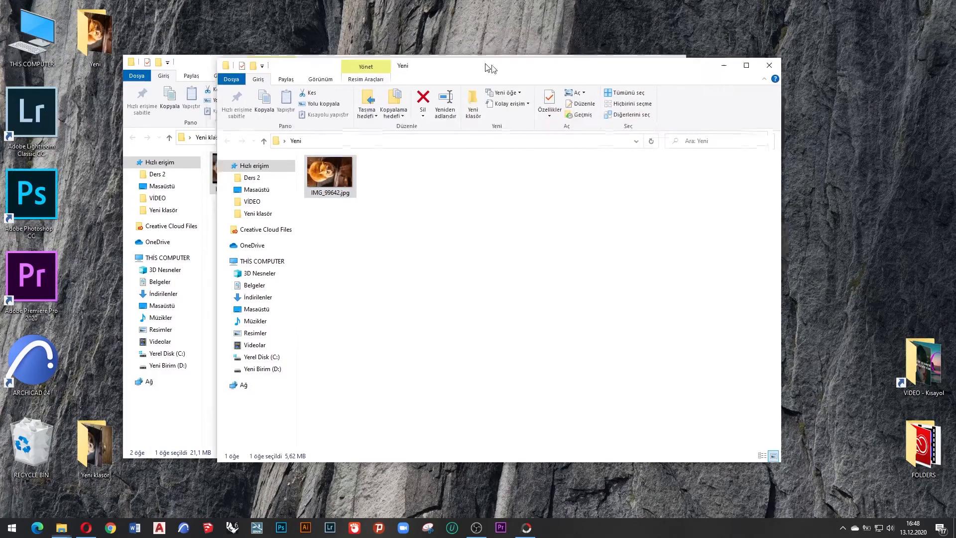
# In File Explorer, move IMG_99642.jpg into the Yeni klasör folder and open the raw IMG_99641.CR2 in PhotoScape X.
pyautogui.moveTo(555, 172); pyautogui.dragTo(367, 214)
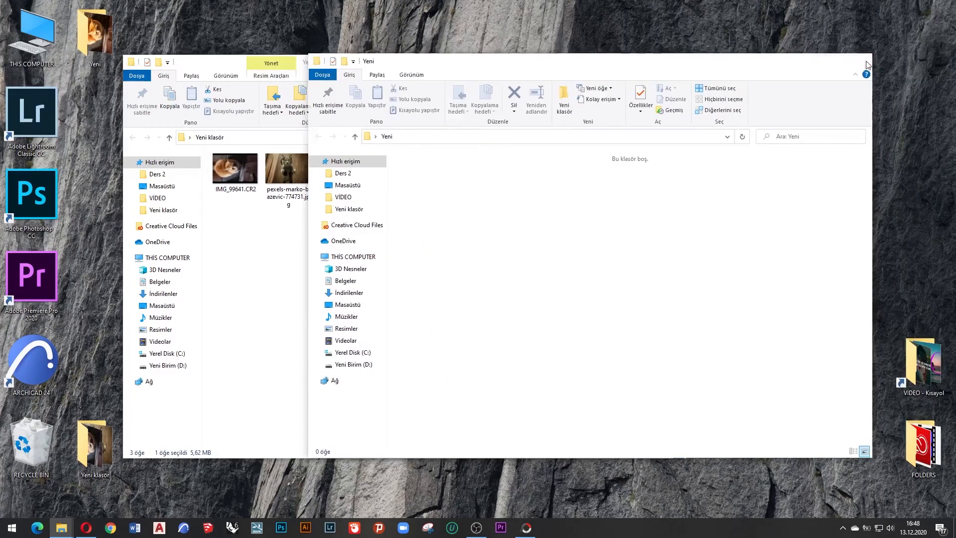
pyautogui.doubleClick(244, 168)
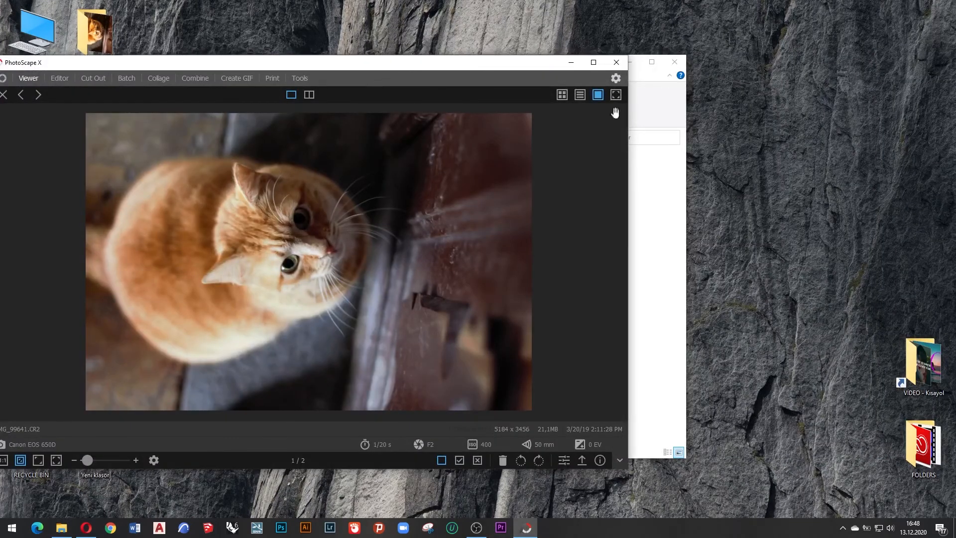
# Open IMG_99642.jpg in Windows Photo Viewer and place it beside the raw photo in PhotoScape X to compare them.
pyautogui.click(375, 167)
pyautogui.doubleClick(341, 170)
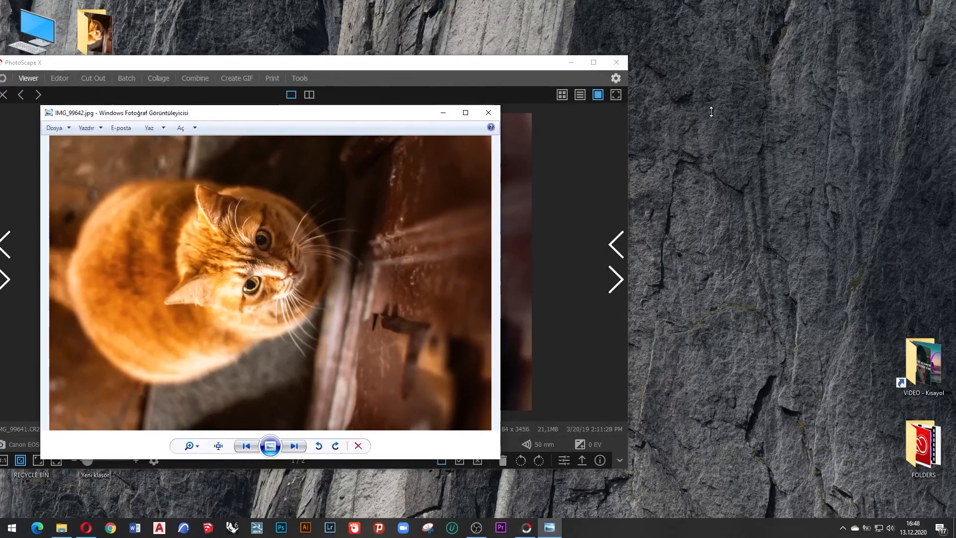
pyautogui.moveTo(417, 121); pyautogui.dragTo(790, 99)
pyautogui.moveTo(629, 88); pyautogui.dragTo(648, 36)
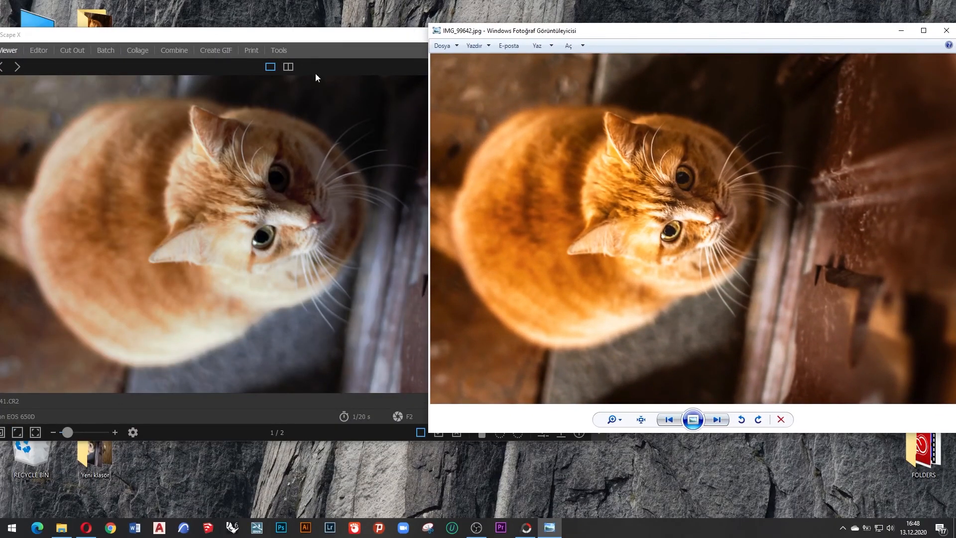
pyautogui.moveTo(315, 72); pyautogui.dragTo(293, 65)
pyautogui.click(672, 35)
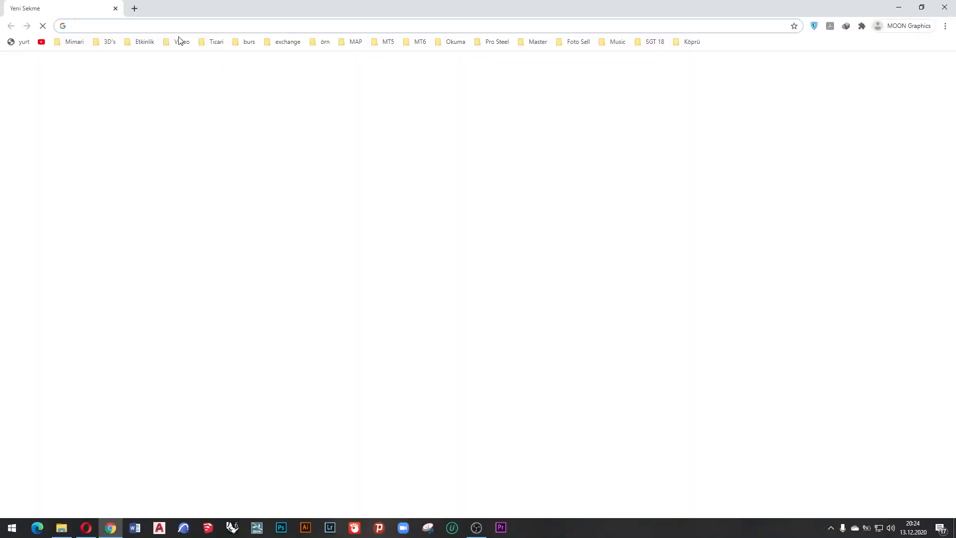
# In Chrome, open the photographer's Instagram profile and browse the photo grid down to the ginger cat post.
pyautogui.write('https://www.instagram.com/hudaverdi.m/')
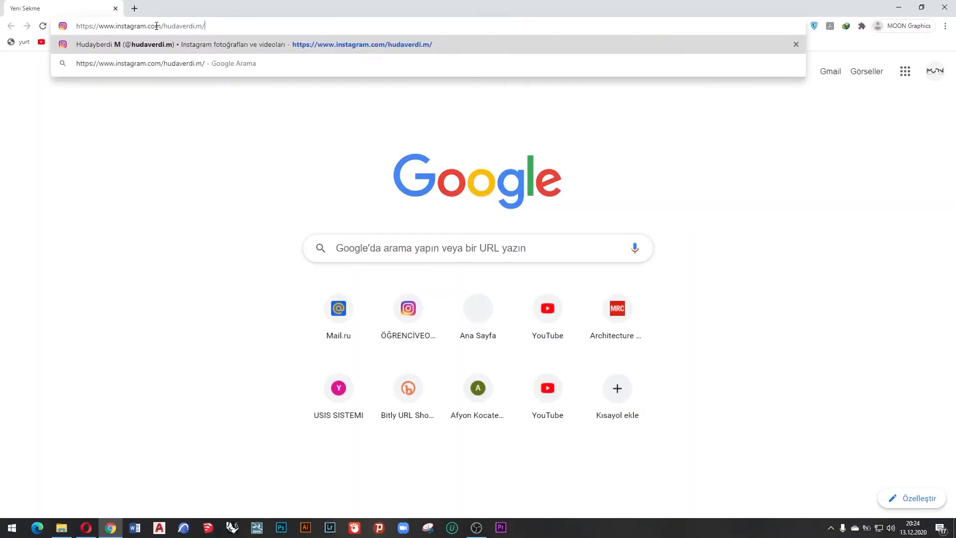
pyautogui.press('Return')
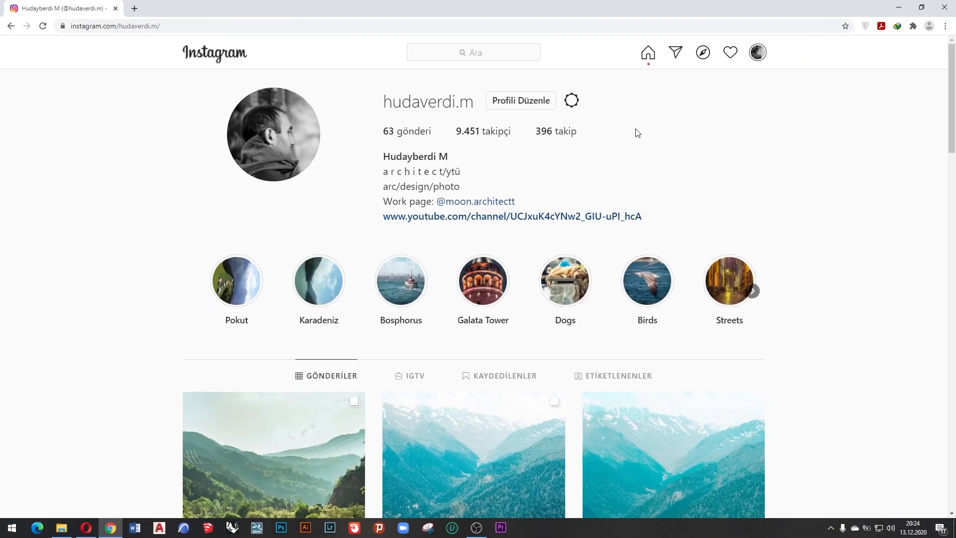
pyautogui.scroll(-5, 860, 192)
pyautogui.scroll(5, 860, 192)
pyautogui.moveTo(381, 105); pyautogui.dragTo(617, 107)
pyautogui.click(839, 156)
pyautogui.scroll(-20, 840, 156)
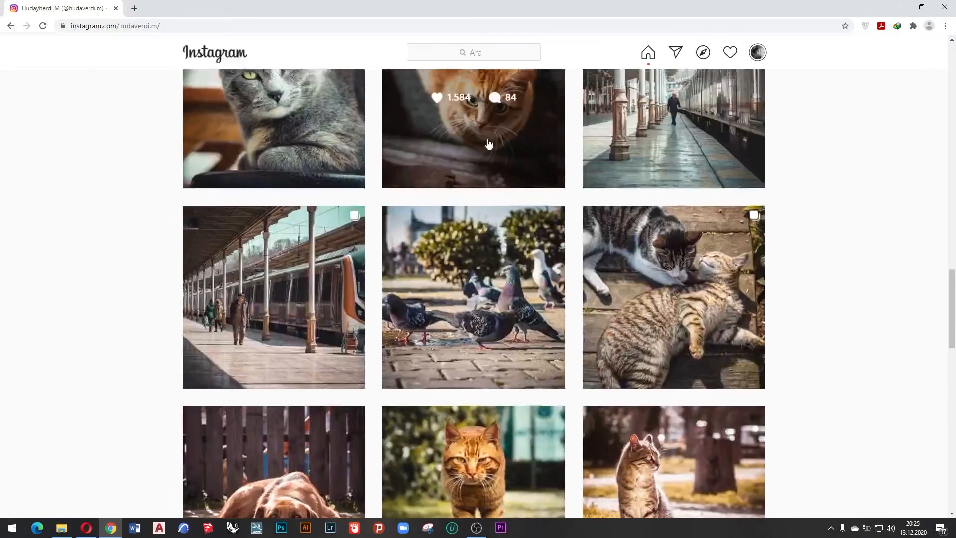
# Open the ginger cat post, load and read more of its comments, and view its second photo.
pyautogui.click(488, 144)
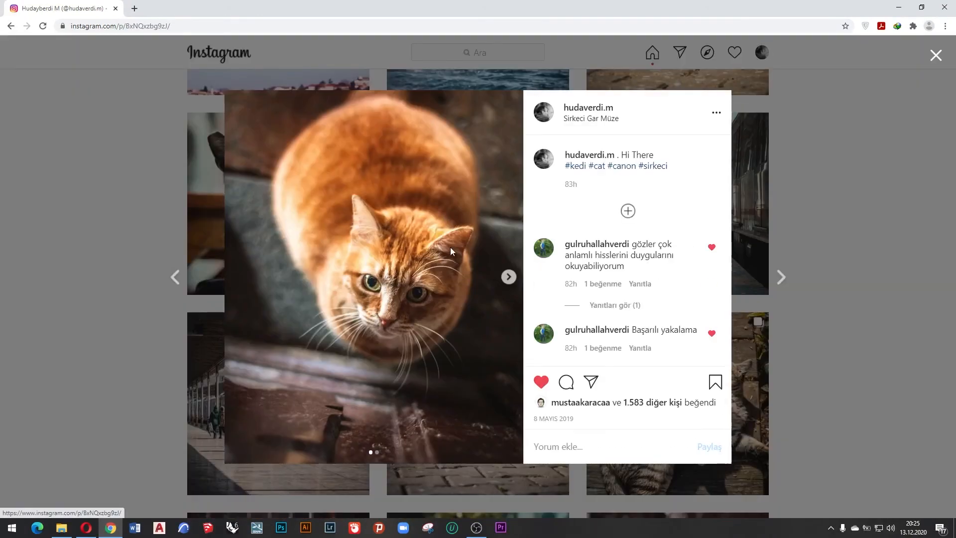
pyautogui.click(627, 210)
pyautogui.scroll(-5, 647, 214)
pyautogui.scroll(3, 685, 220)
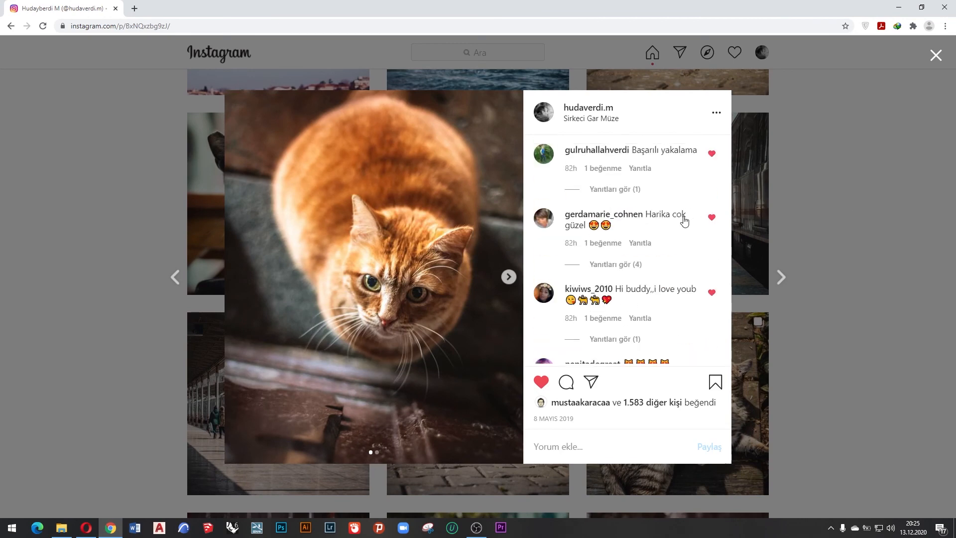
pyautogui.scroll(4, 685, 220)
pyautogui.click(509, 276)
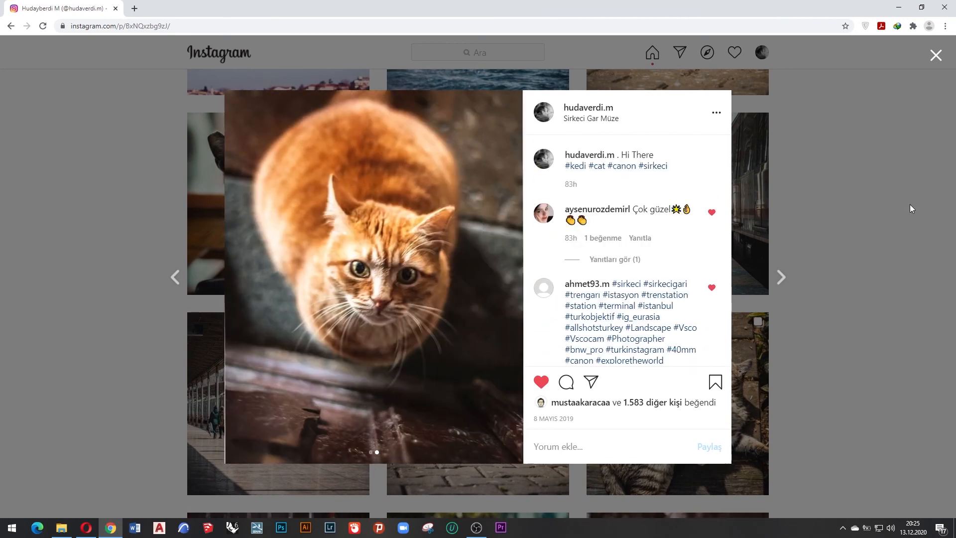
pyautogui.click(854, 208)
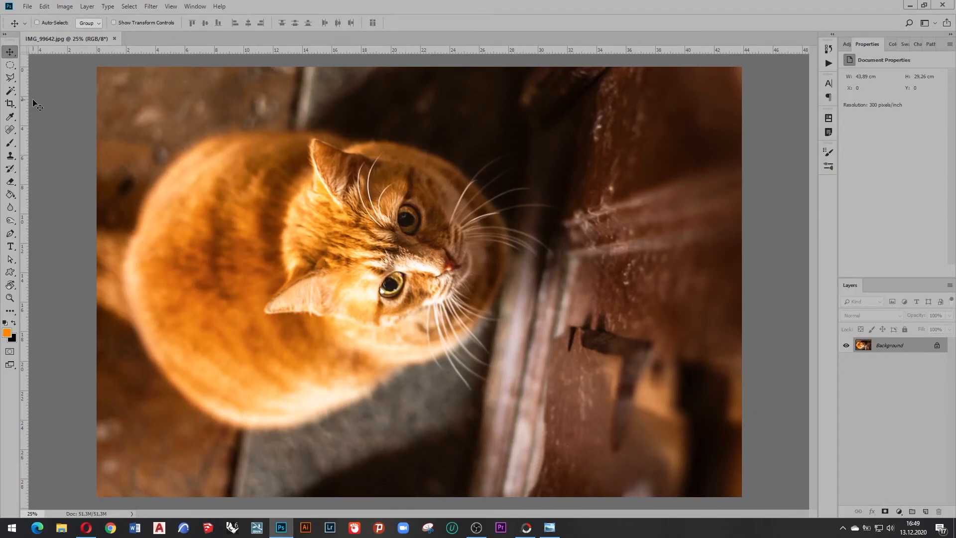
# In Photoshop, add white 150 pt Myriad Pro Bold text reading "DON'T FORGET TO SUBSCRIBE" on two lines across the photo's upper half.
pyautogui.click(10, 246)
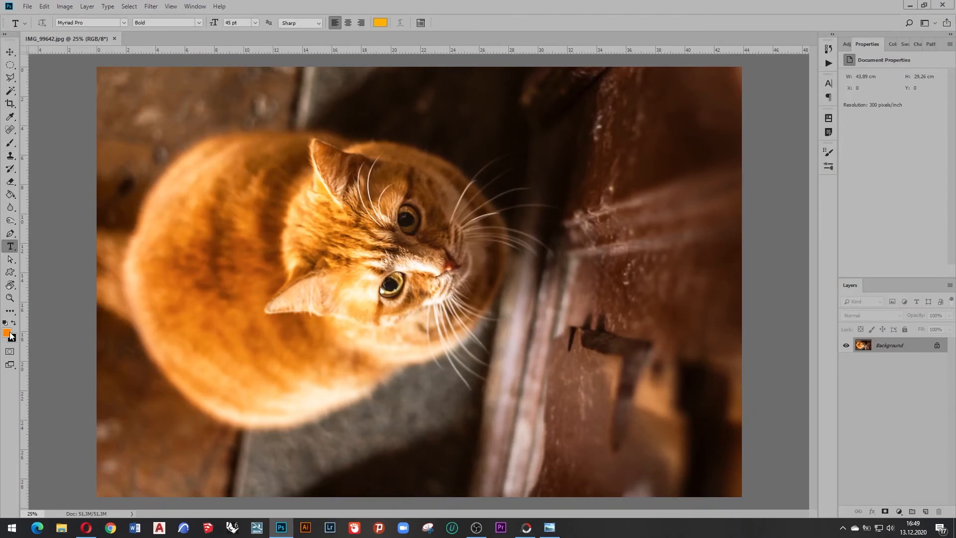
pyautogui.click(8, 333)
pyautogui.write('ff0000')
pyautogui.click(615, 171)
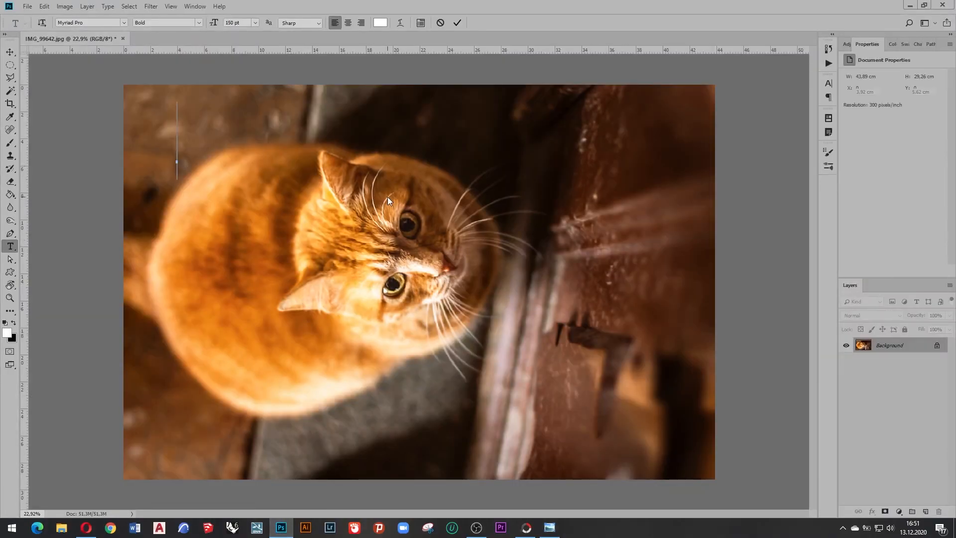
pyautogui.write("DON'T FOR")
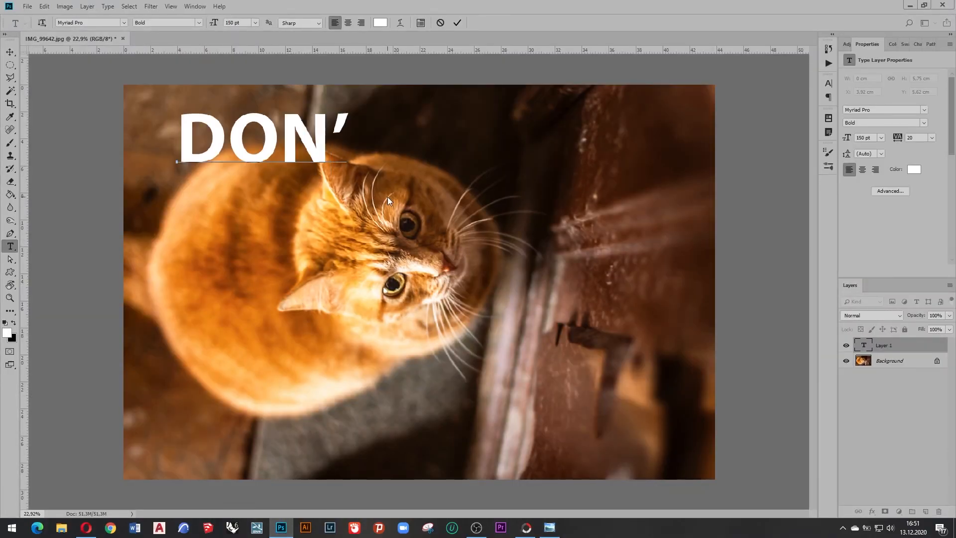
pyautogui.write('GET')
pyautogui.press('Return')
pyautogui.write('TO SY')
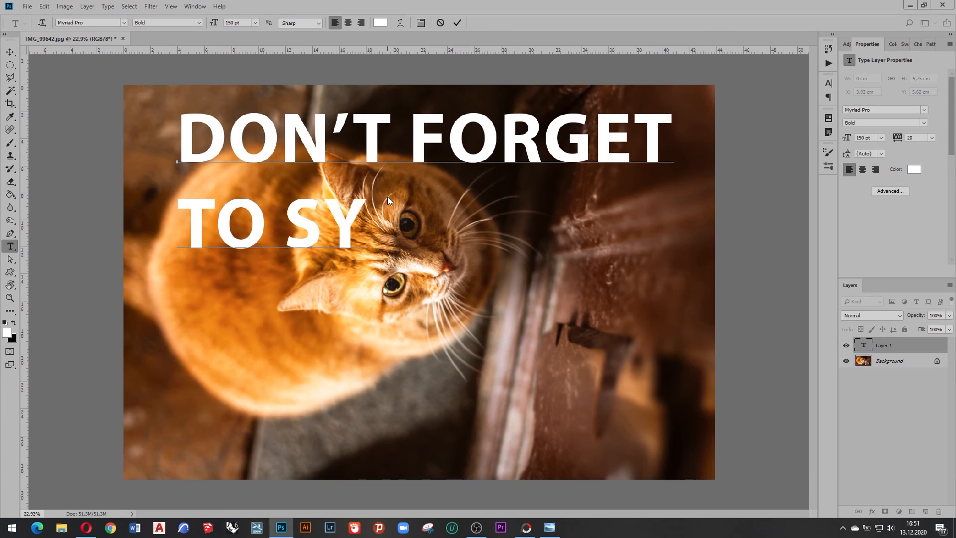
pyautogui.press('BackSpace')
pyautogui.write('UBSCRIBE')
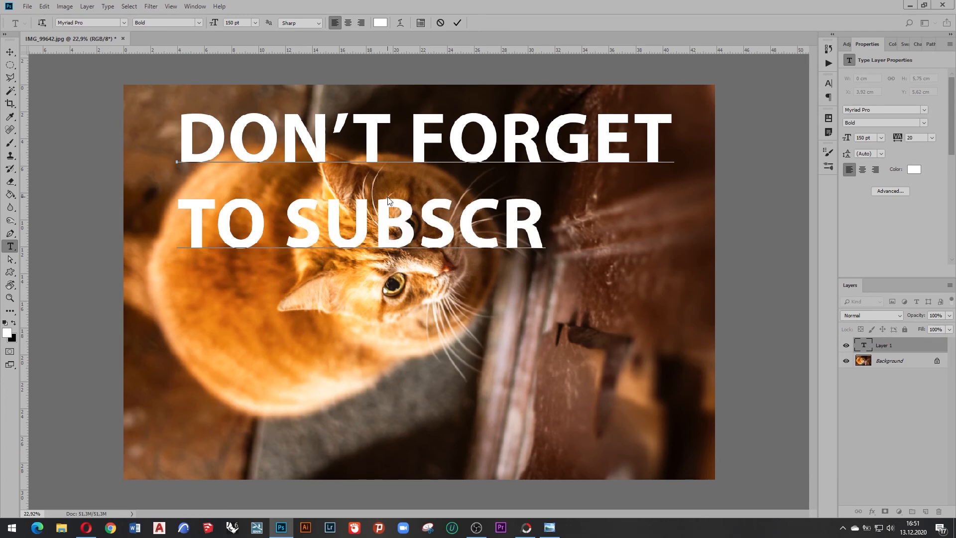